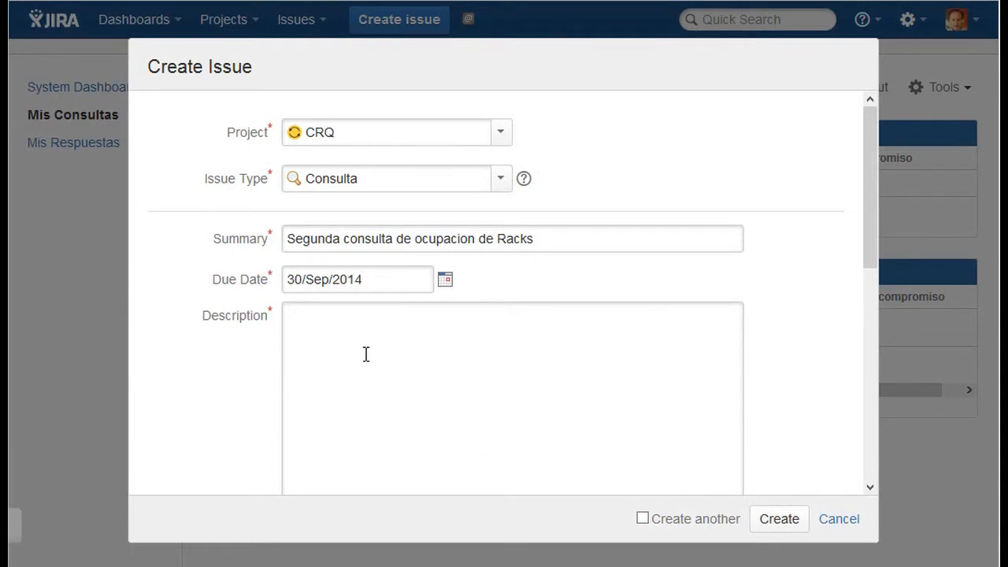
- Enter "Describir consulta aqui..." as the new issue's description
{"action": "type", "text": "D"}
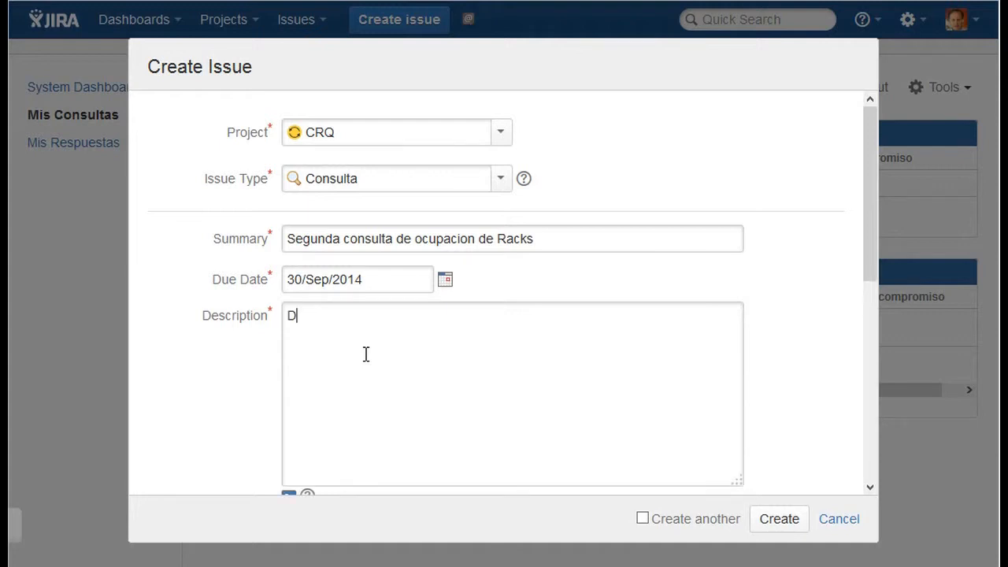
{"action": "type", "text": "escribir cons"}
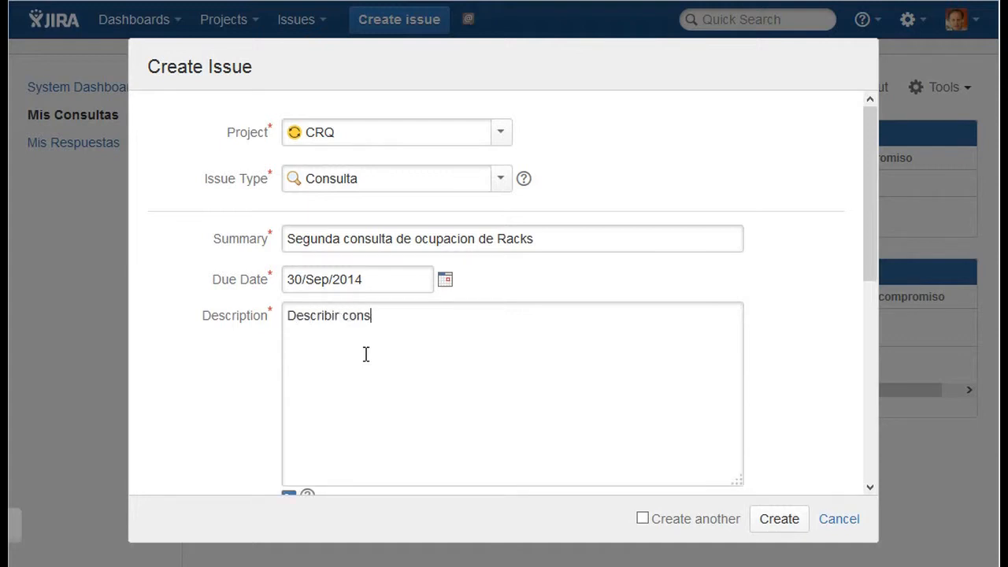
{"action": "type", "text": "ulta qui."}
{"action": "key", "text": "BackSpace"}
{"action": "key", "text": "BackSpace"}
{"action": "key", "text": "BackSpace"}
{"action": "key", "text": "BackSpace"}
{"action": "type", "text": "aqu"}
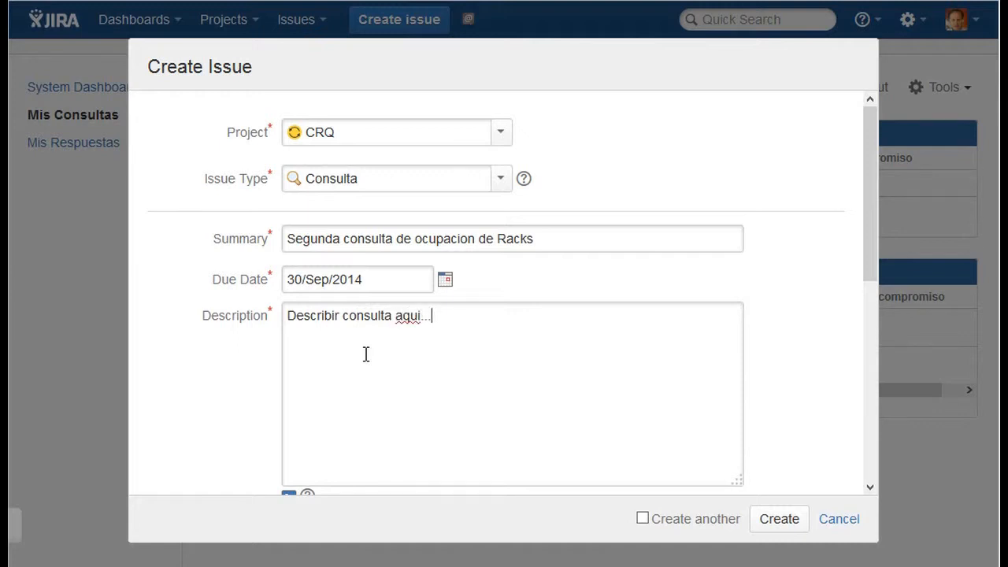
{"action": "type", "text": "i..."}
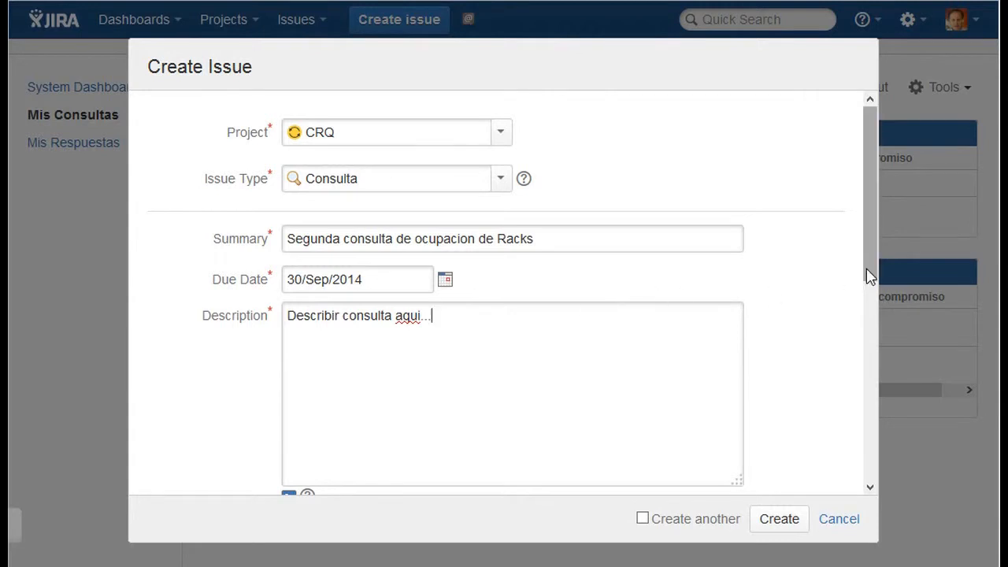
- Select Datos, Satelital and Clientes as the platforms to consult under Consultar a
{"action": "left_click_drag", "start_coordinate": [869, 279], "coordinate": [857, 454]}
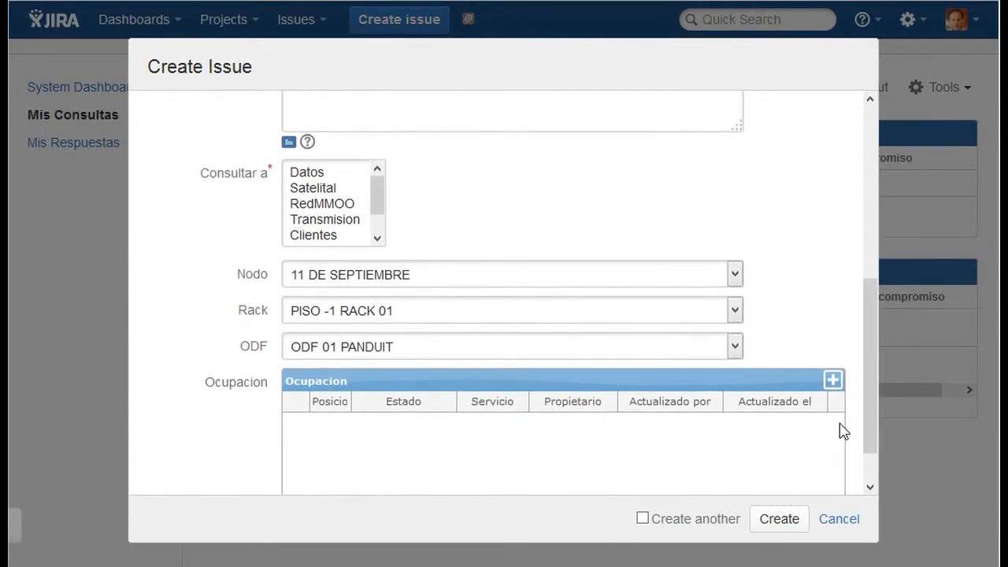
{"action": "left_click", "coordinate": [308, 174]}
{"action": "left_click", "coordinate": [339, 190], "text": "ctrl"}
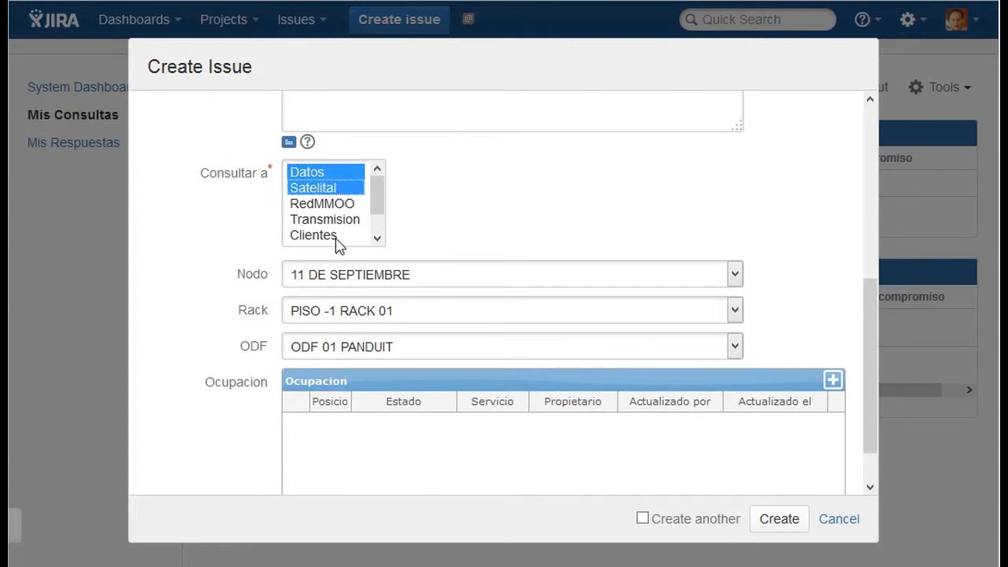
{"action": "left_click", "coordinate": [334, 236], "text": "ctrl"}
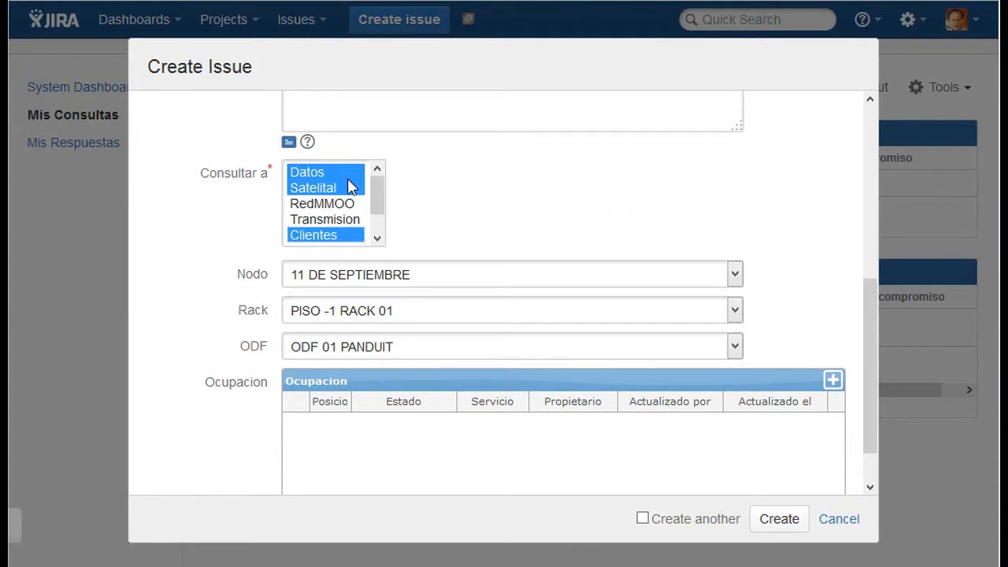
- Keep node 11 DE SEPTIEMBRE and rack PISO -1 RACK 01, and set the ODF to ODF 03 PANDUIT MM
{"action": "left_click", "coordinate": [574, 278]}
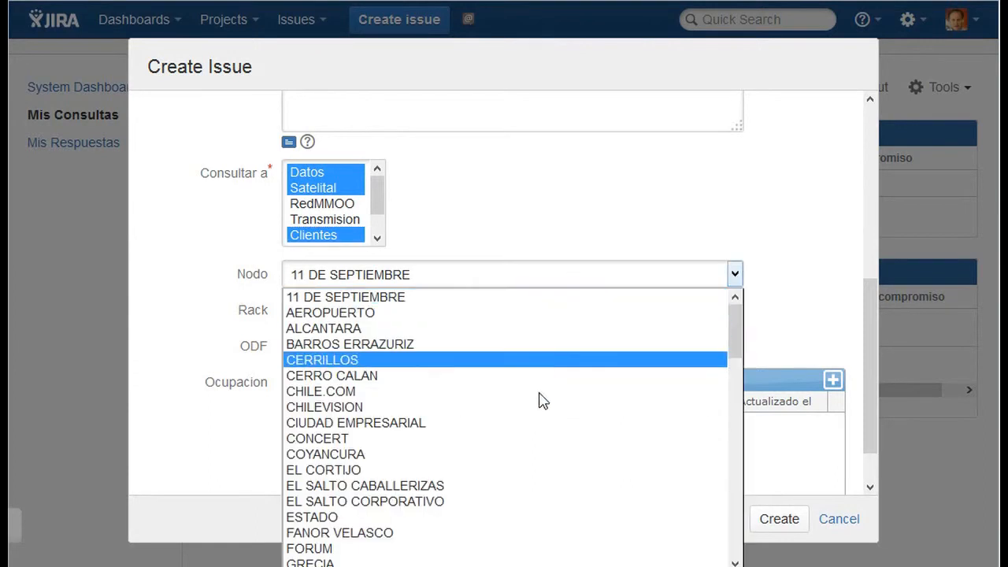
{"action": "left_click", "coordinate": [564, 234]}
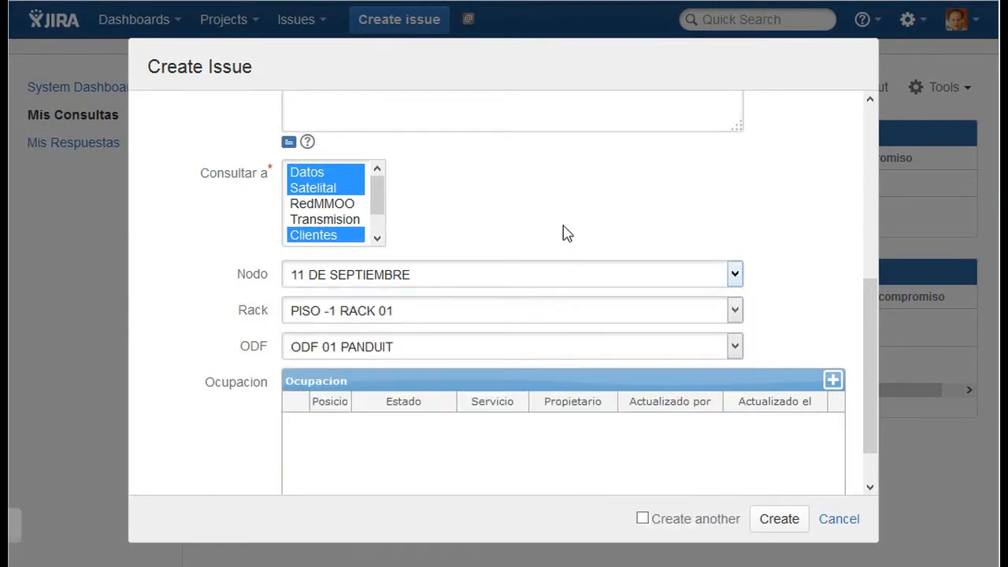
{"action": "left_click", "coordinate": [635, 320]}
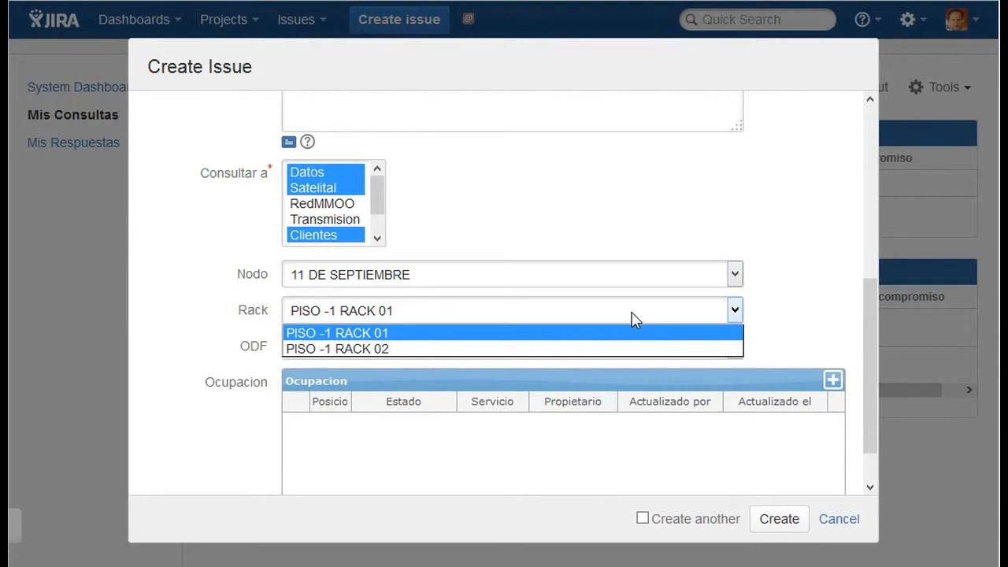
{"action": "left_click", "coordinate": [635, 320]}
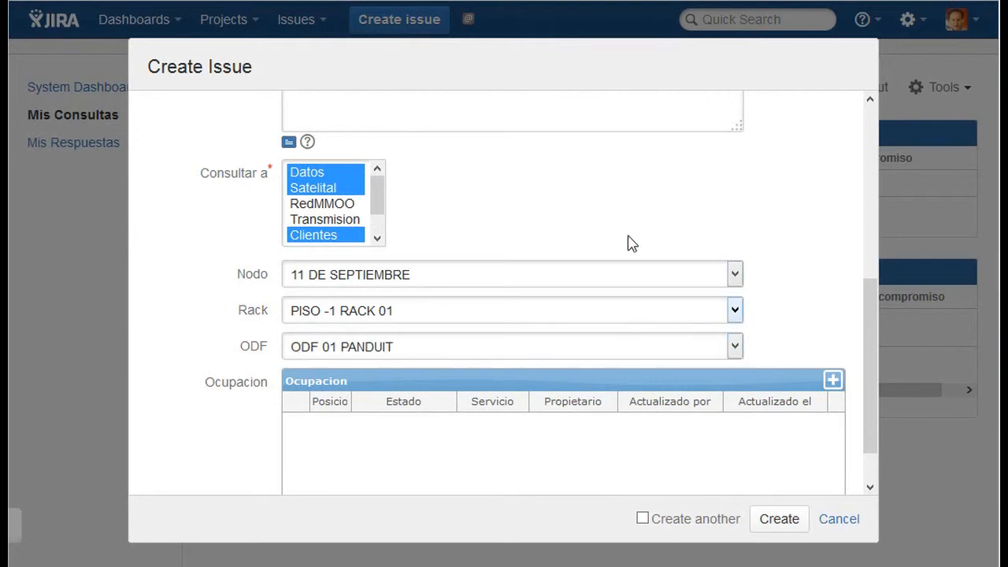
{"action": "left_click", "coordinate": [637, 352]}
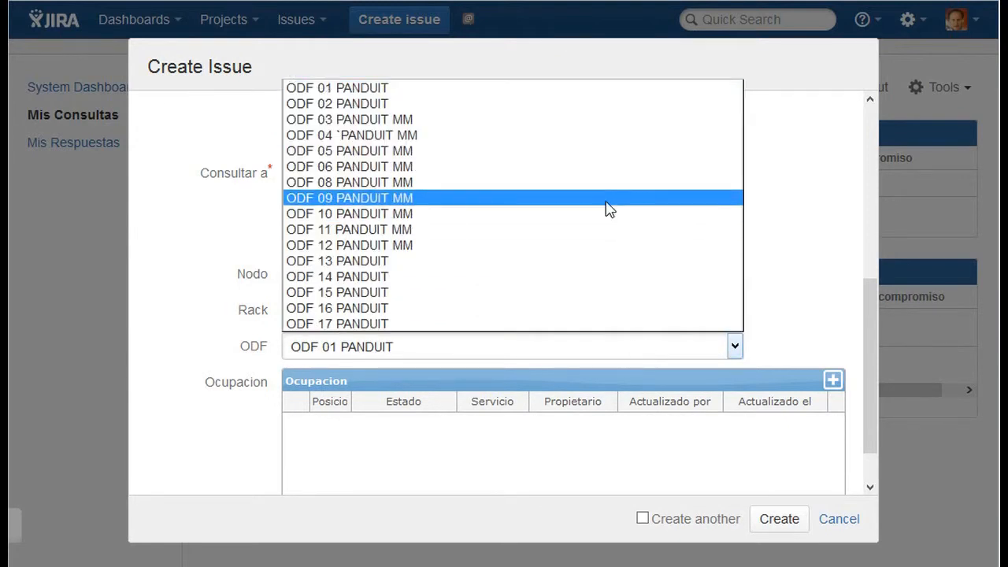
{"action": "left_click", "coordinate": [579, 120]}
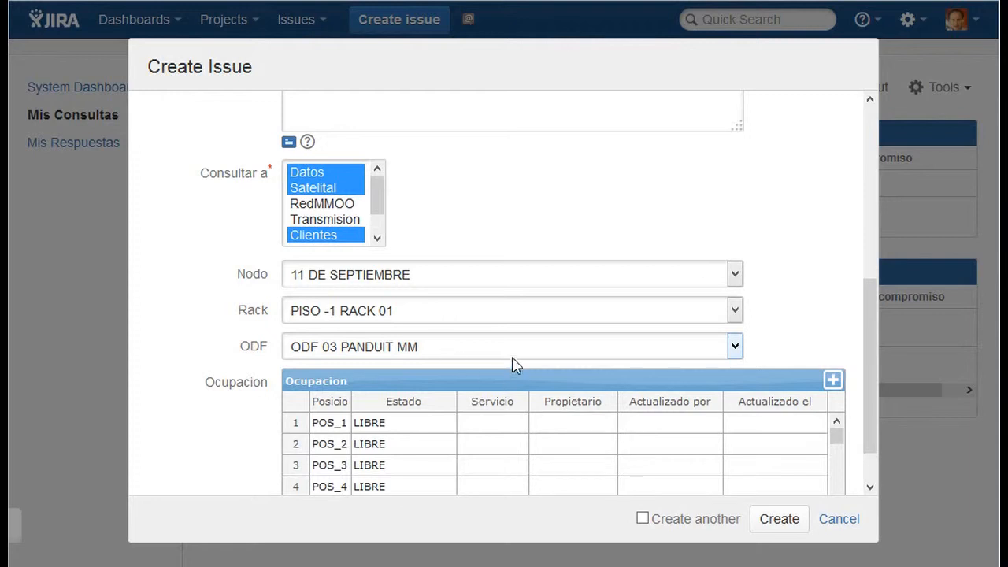
- Switch to the MySQL terminal and rerun the SW_OCUPACION query for position 1 of ODF 03 PANDUIT MM in PISO -1 RACK 01
{"action": "mouse_move", "coordinate": [127, 529]}
{"action": "left_click", "coordinate": [169, 558]}
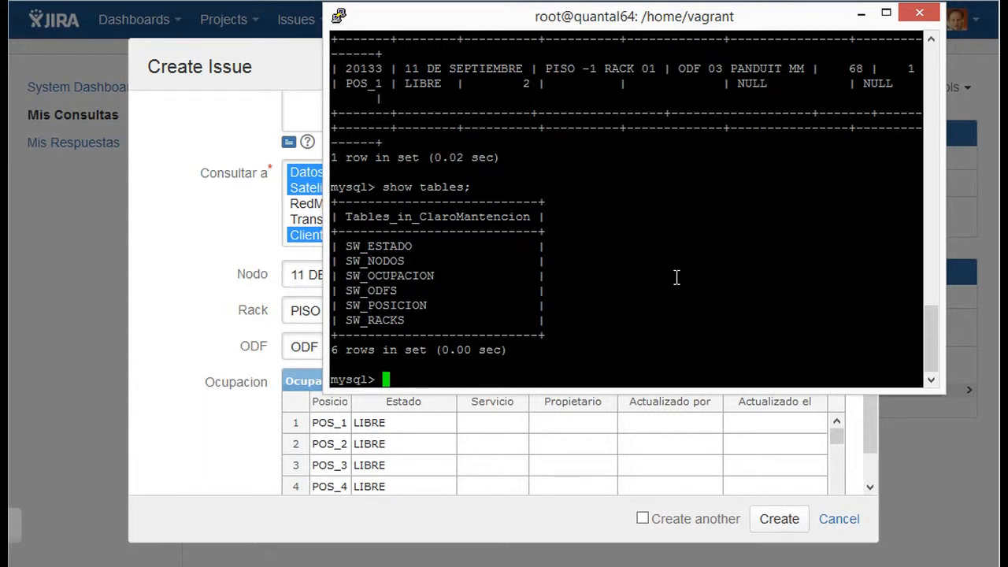
{"action": "key", "text": "Up"}
{"action": "key", "text": "Up"}
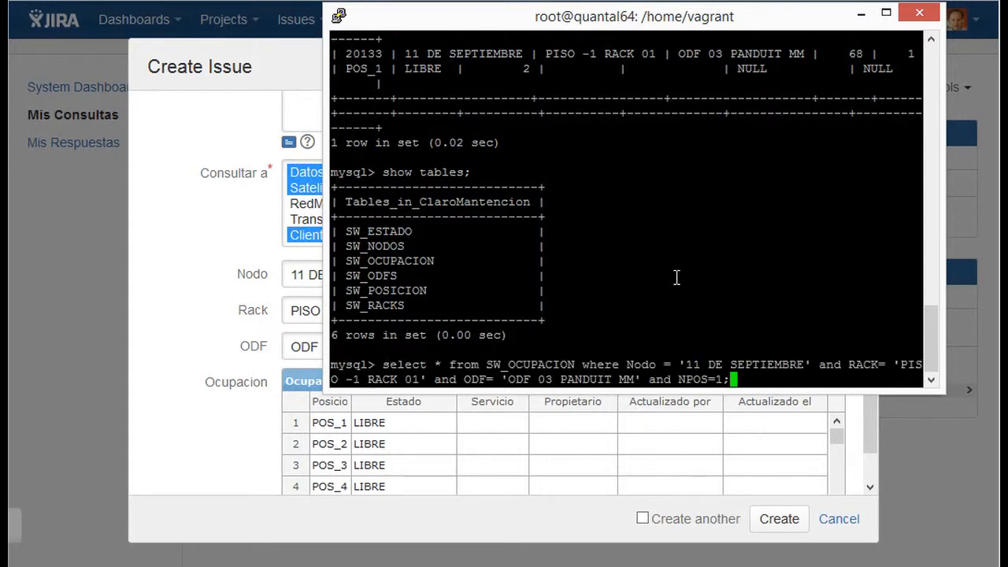
{"action": "key", "text": "Return"}
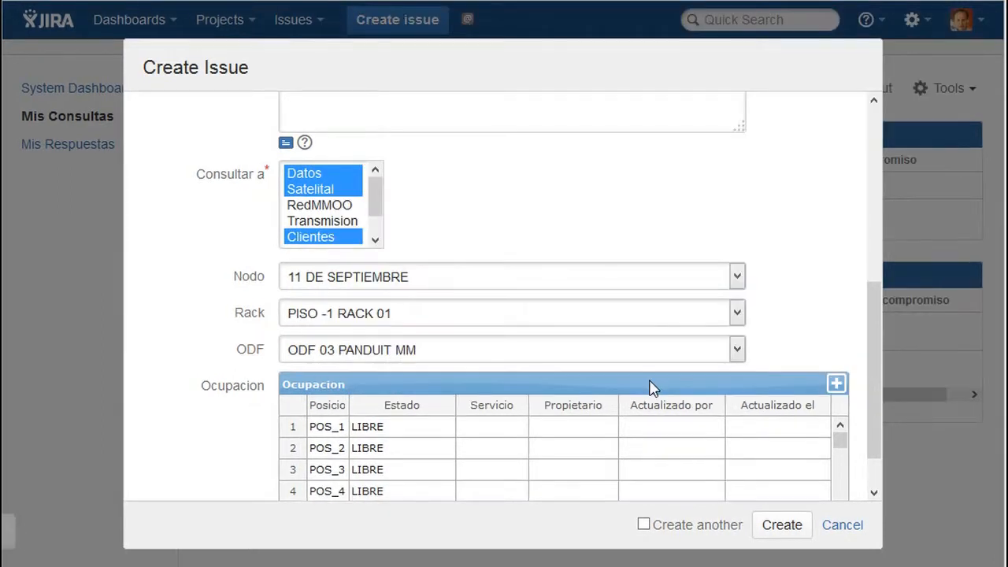
- Create the Consulta issue from the completed form
{"action": "left_click", "coordinate": [780, 531]}
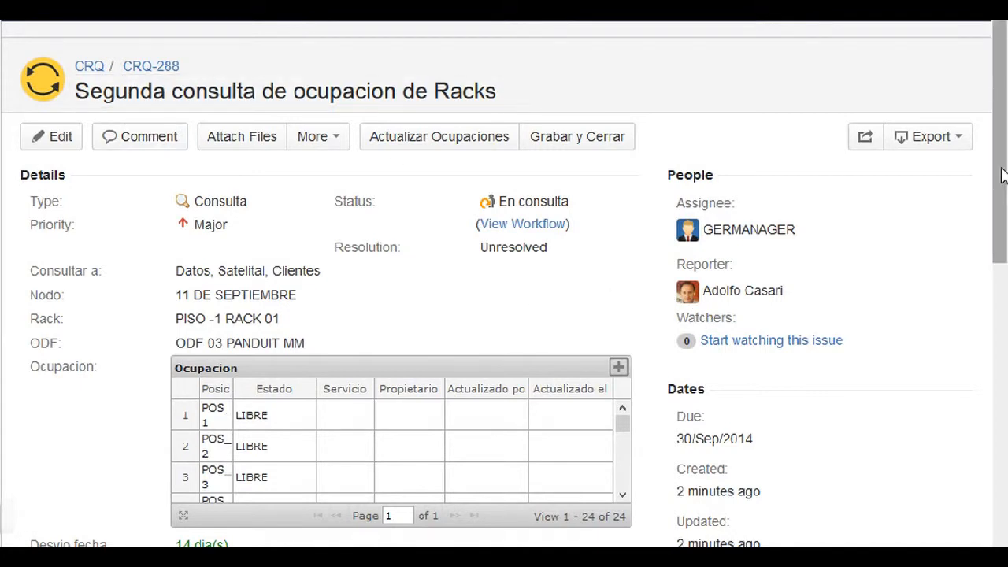
- Review the created issue's details and sub-tasks, and view its workflow diagram
{"action": "left_click_drag", "start_coordinate": [1002, 180], "coordinate": [1002, 346]}
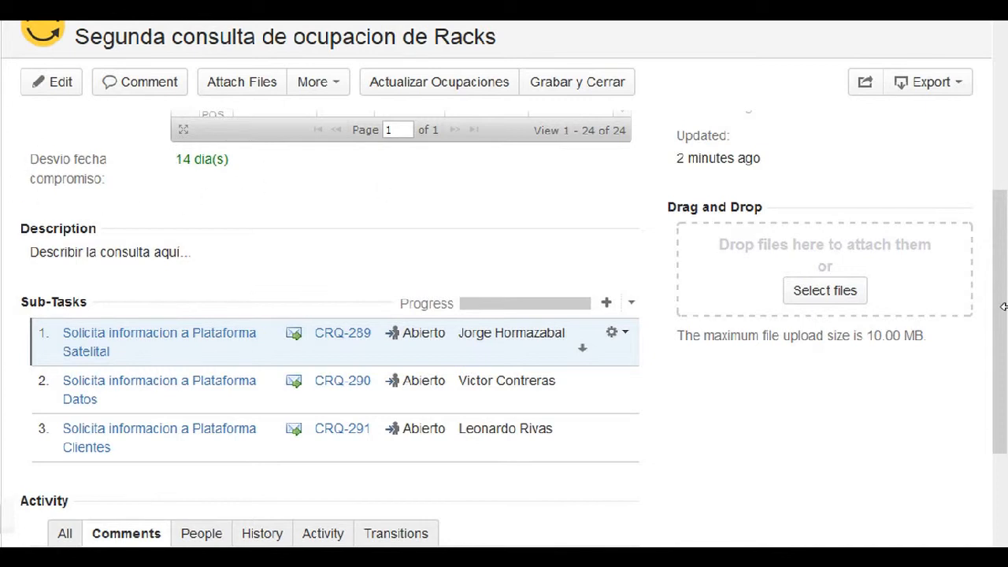
{"action": "left_click_drag", "start_coordinate": [1003, 315], "coordinate": [1003, 148]}
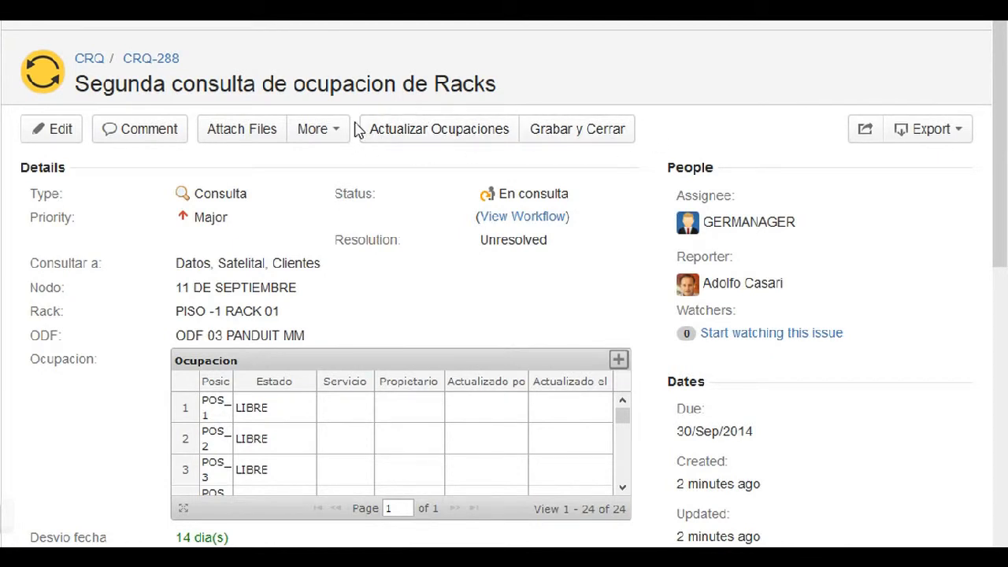
{"action": "left_click", "coordinate": [542, 218]}
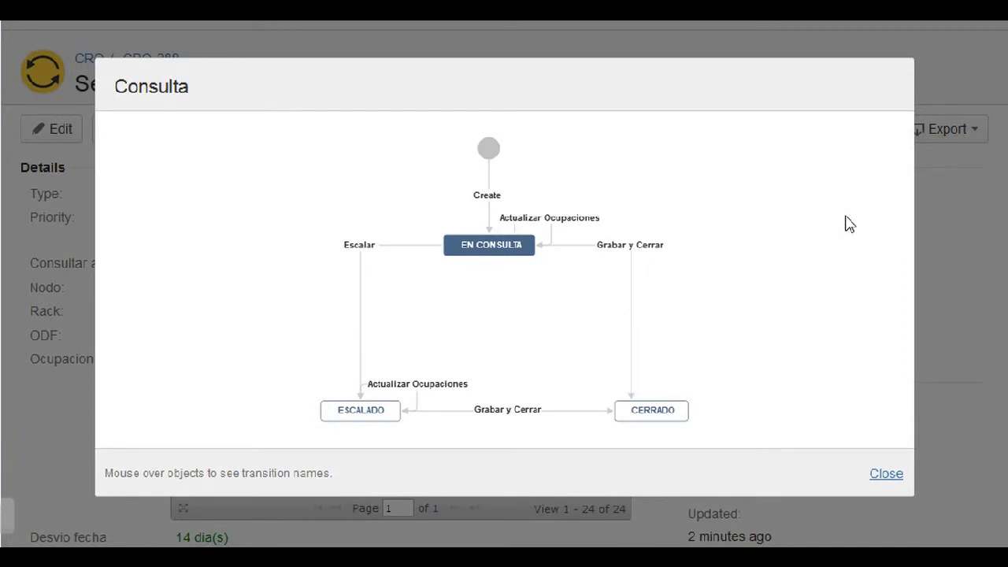
{"action": "left_click", "coordinate": [884, 476]}
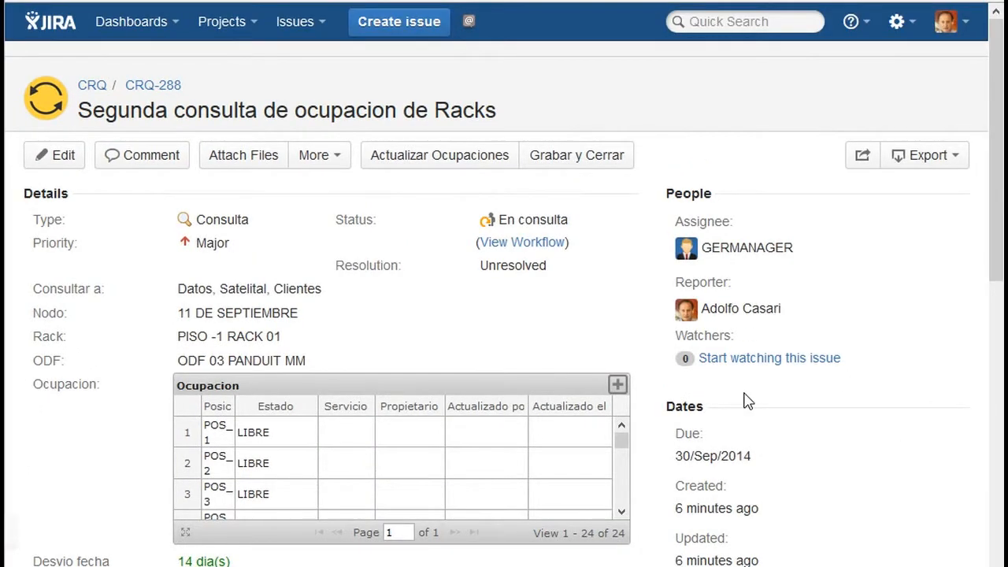
- Start Actualizar Ocupaciones on the issue and check all rack positions in the enlarged occupancy table
{"action": "left_click", "coordinate": [403, 155]}
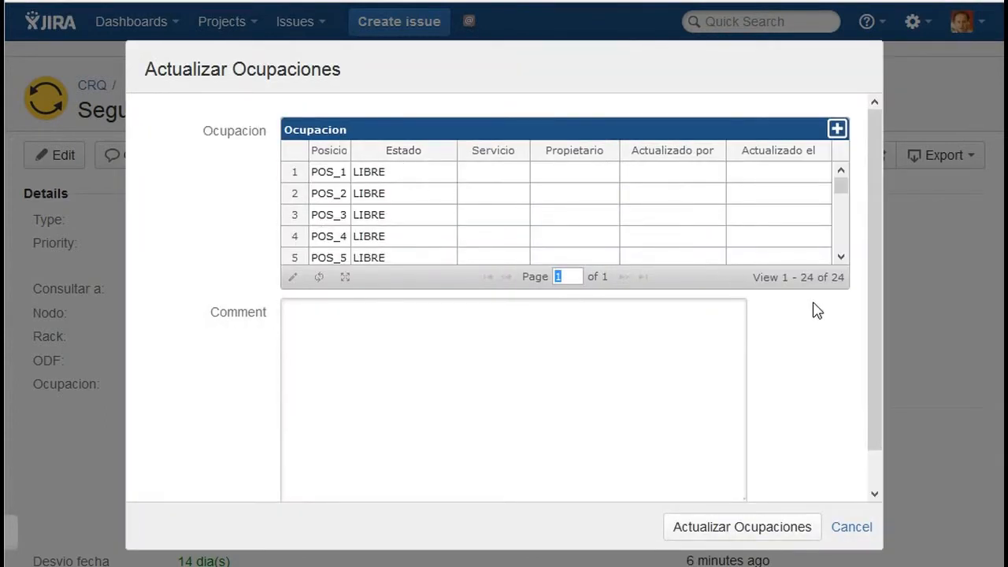
{"action": "left_click", "coordinate": [346, 278]}
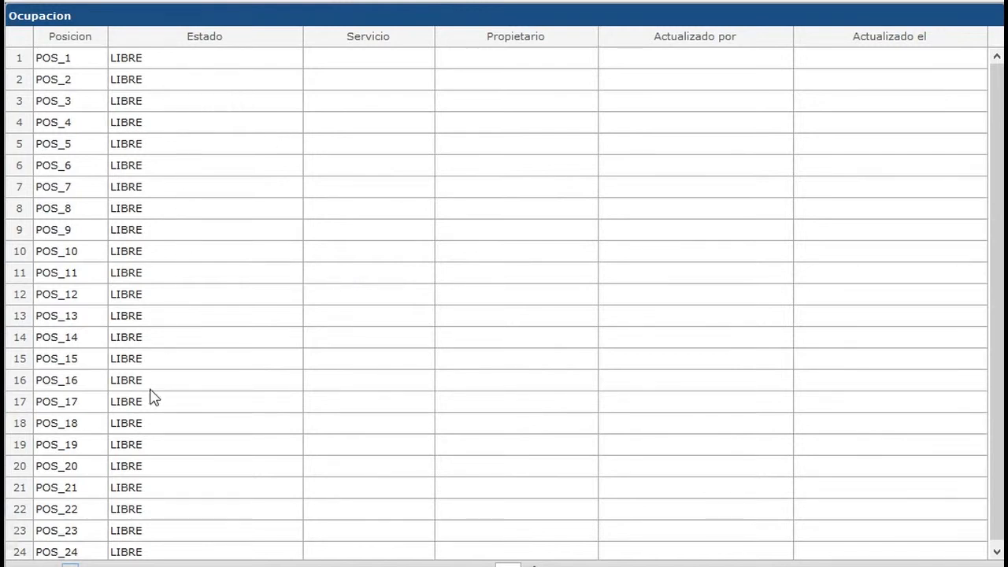
{"action": "left_click", "coordinate": [69, 563]}
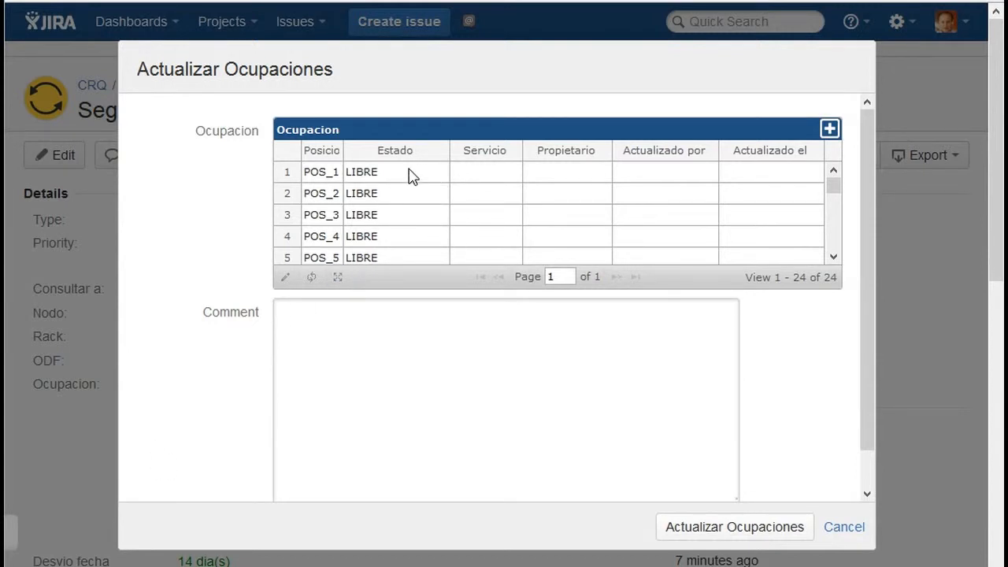
- Set POS_1 in the occupancy table to state ASIGNADO, service Telefonia and owner ACME S.A
{"action": "left_click", "coordinate": [434, 178]}
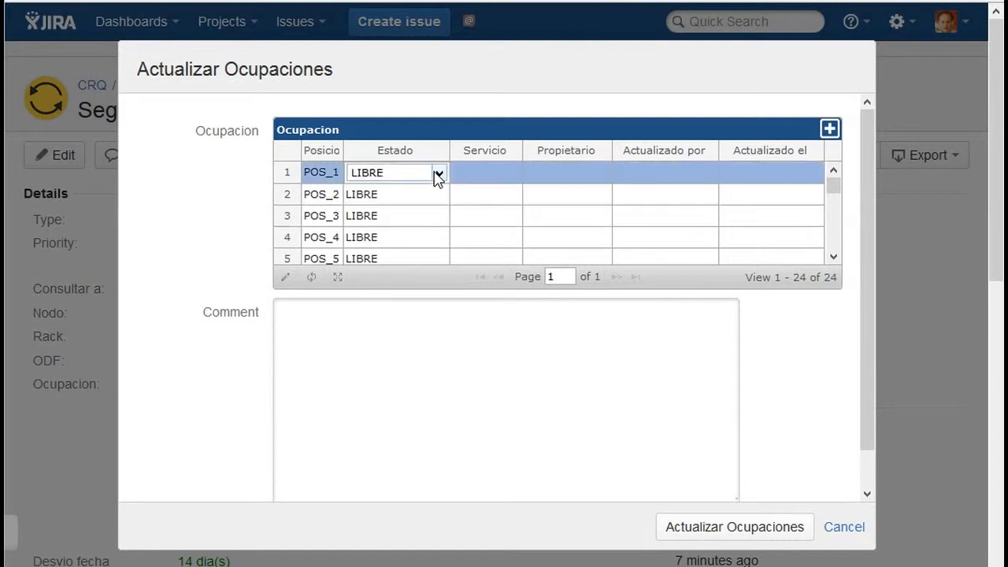
{"action": "left_click", "coordinate": [440, 175]}
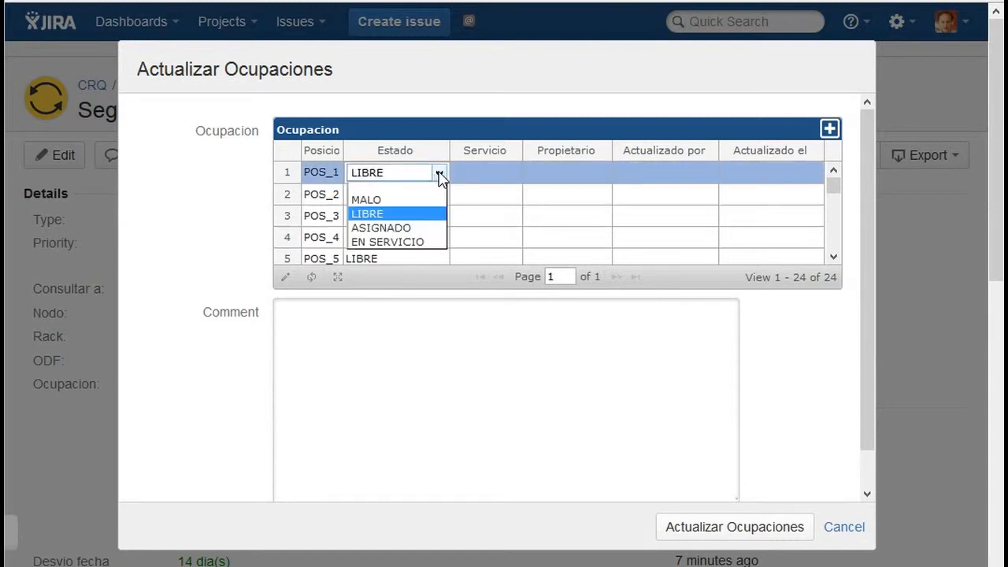
{"action": "left_click", "coordinate": [421, 229]}
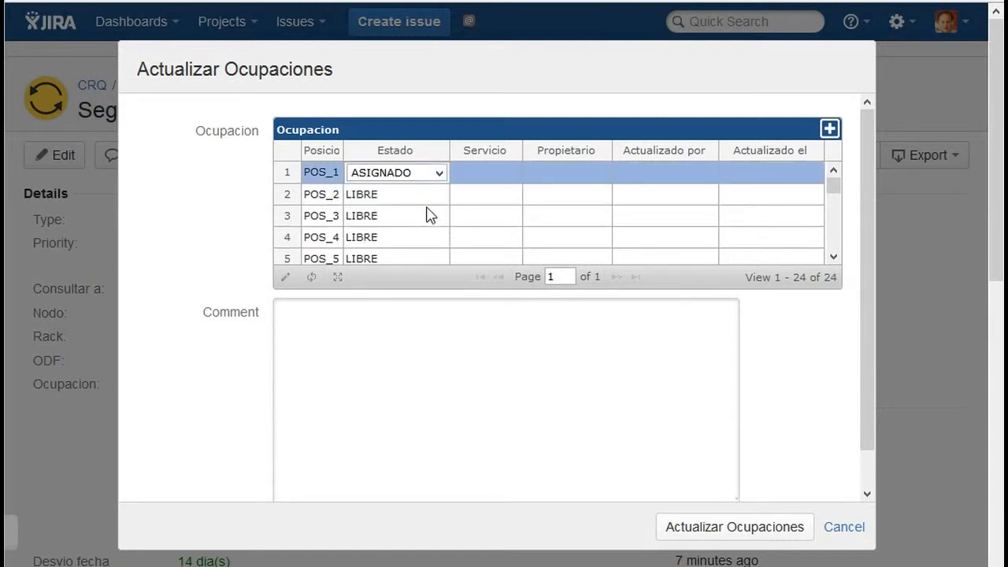
{"action": "left_click", "coordinate": [473, 171]}
{"action": "type", "text": "Telefonia"}
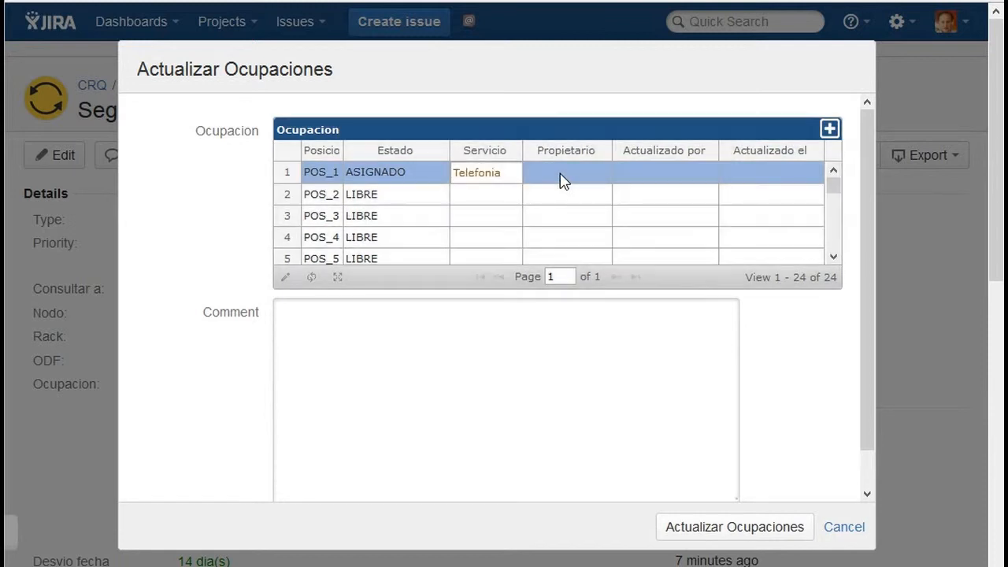
{"action": "left_click", "coordinate": [562, 173]}
{"action": "type", "text": "ACME S.A"}
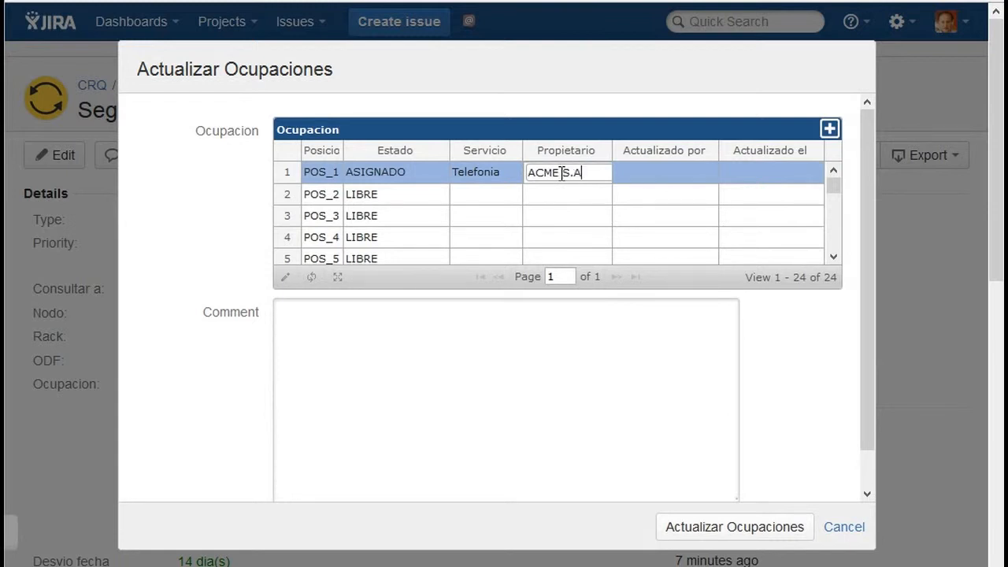
{"action": "type", "text": "."}
{"action": "left_click", "coordinate": [480, 328]}
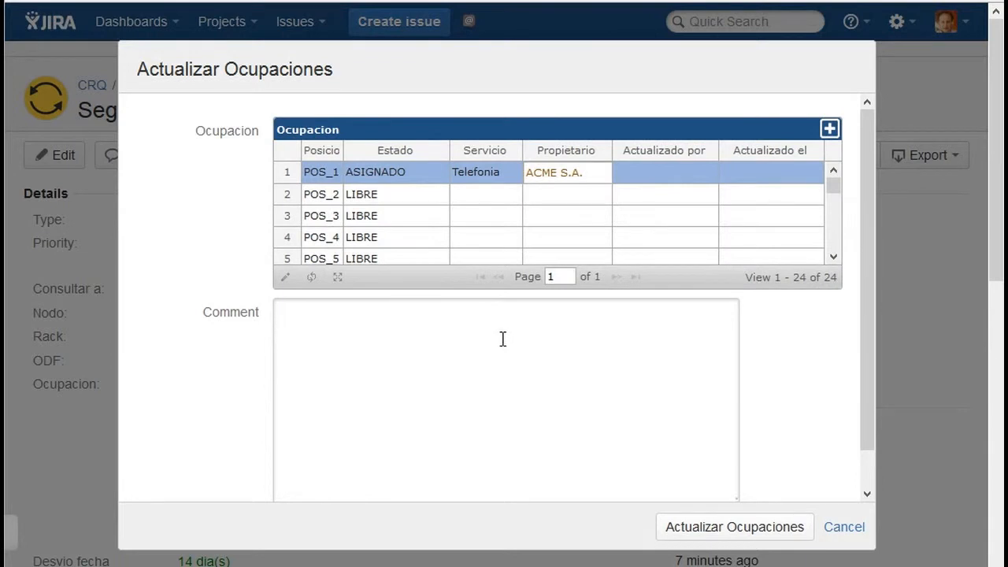
- Add the comment "Se asigno la posición 1 del rack.", correcting the spelling of posición, and submit the occupancy update
{"action": "left_click", "coordinate": [502, 339]}
{"action": "type", "text": "Se asigno"}
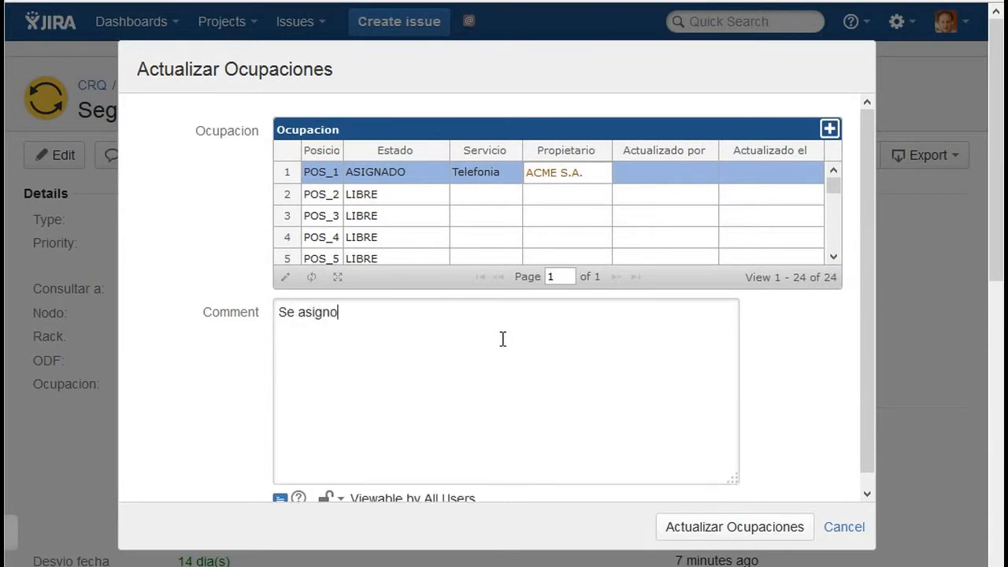
{"action": "type", "text": " la posicion 1 del rack."}
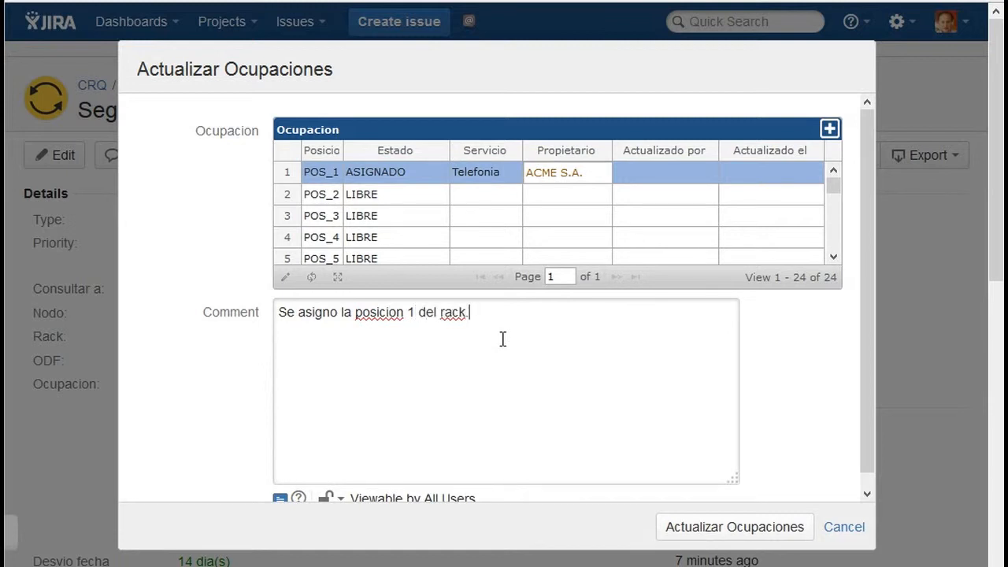
{"action": "right_click", "coordinate": [371, 310]}
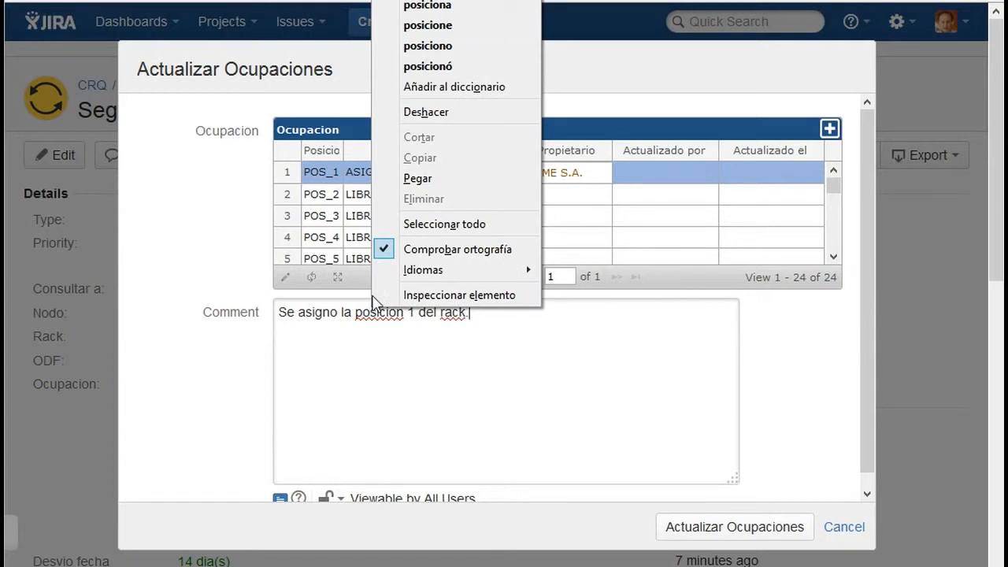
{"action": "left_click", "coordinate": [429, 7]}
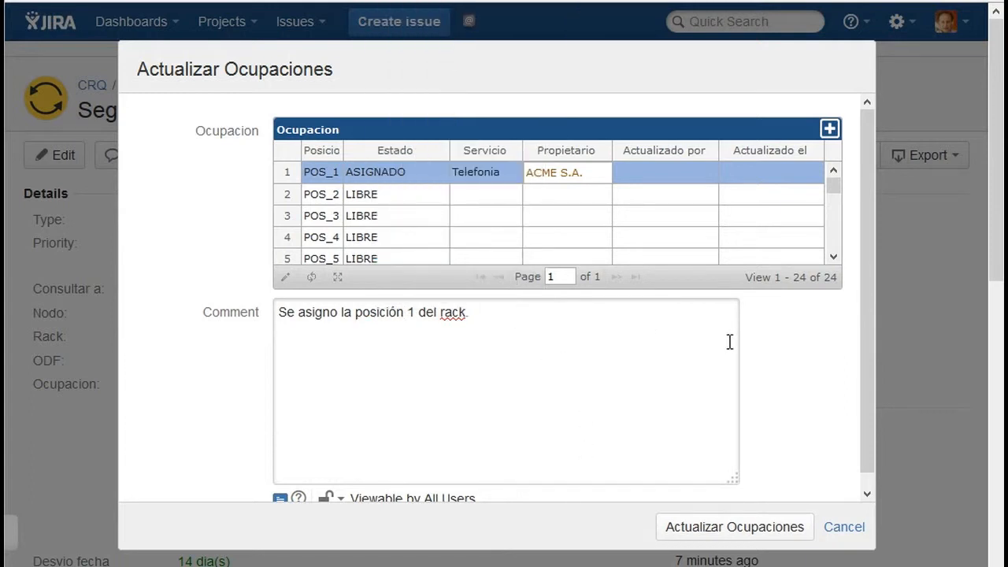
{"action": "left_click", "coordinate": [784, 528]}
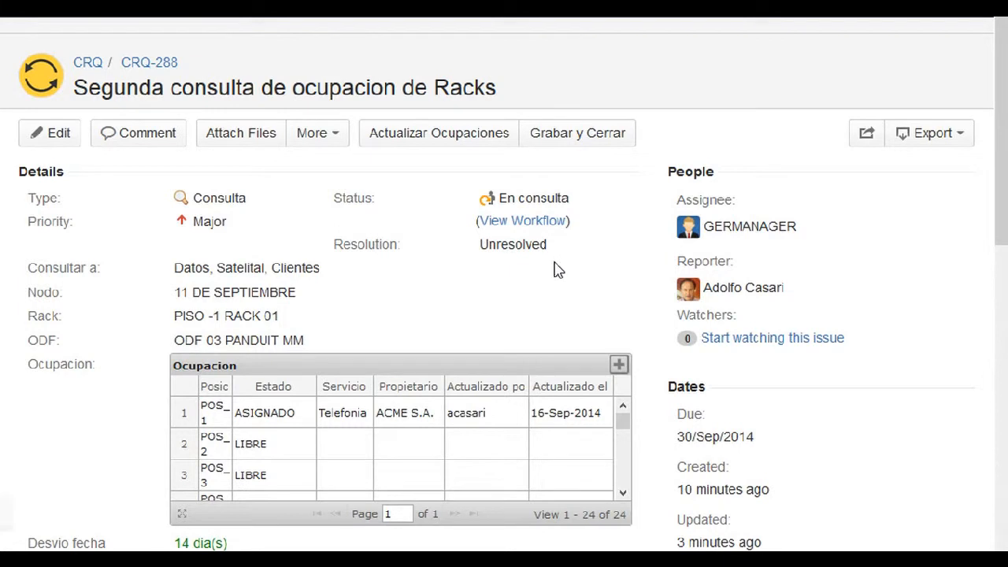
- Check all rack positions of issue CRQ-288 in the full-screen Ocupacion table and return to the issue details
{"action": "left_click_drag", "start_coordinate": [999, 174], "coordinate": [999, 229]}
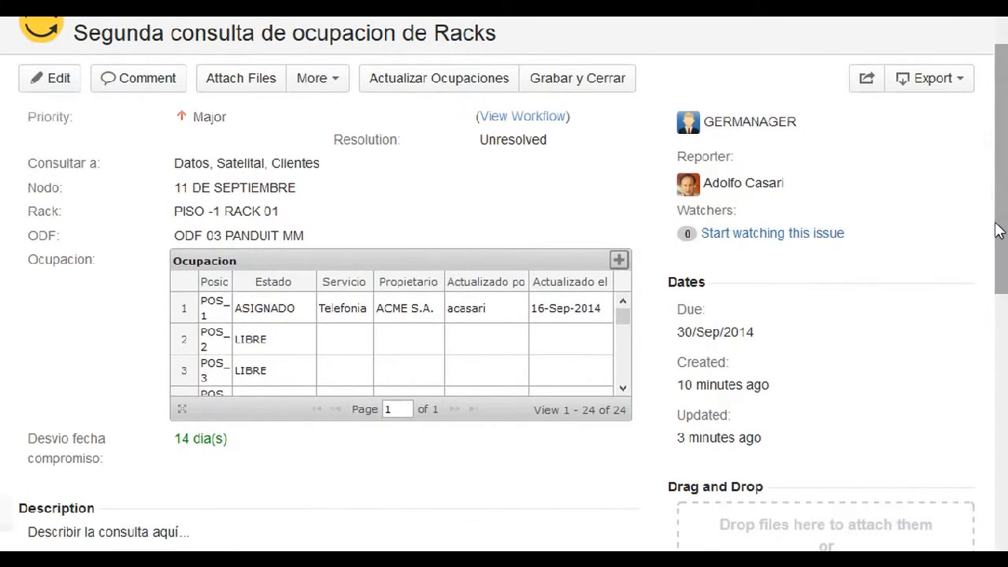
{"action": "left_click", "coordinate": [186, 412]}
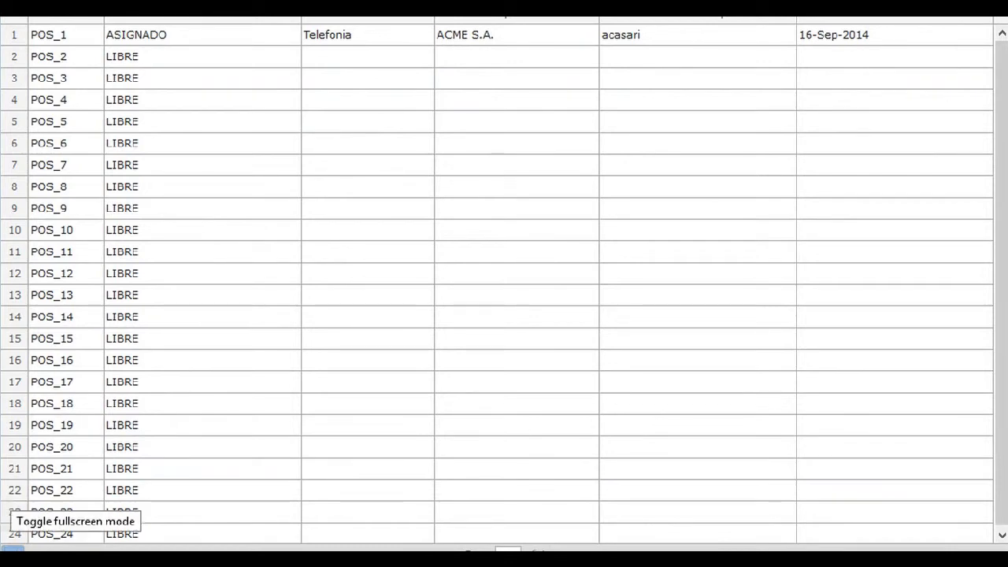
{"action": "left_click", "coordinate": [12, 549]}
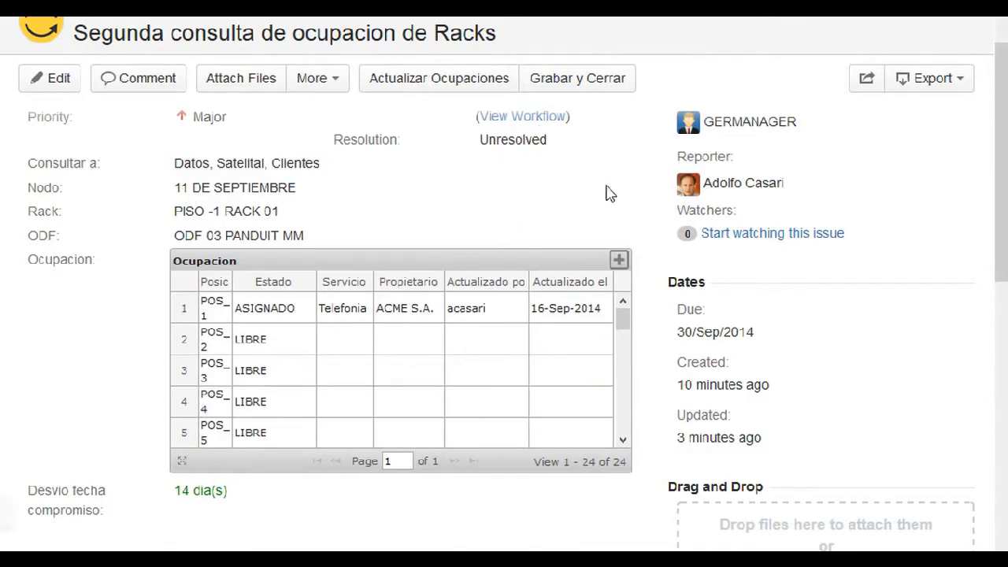
{"action": "scroll", "coordinate": [993, 180], "scroll_direction": "up", "scroll_amount": 1}
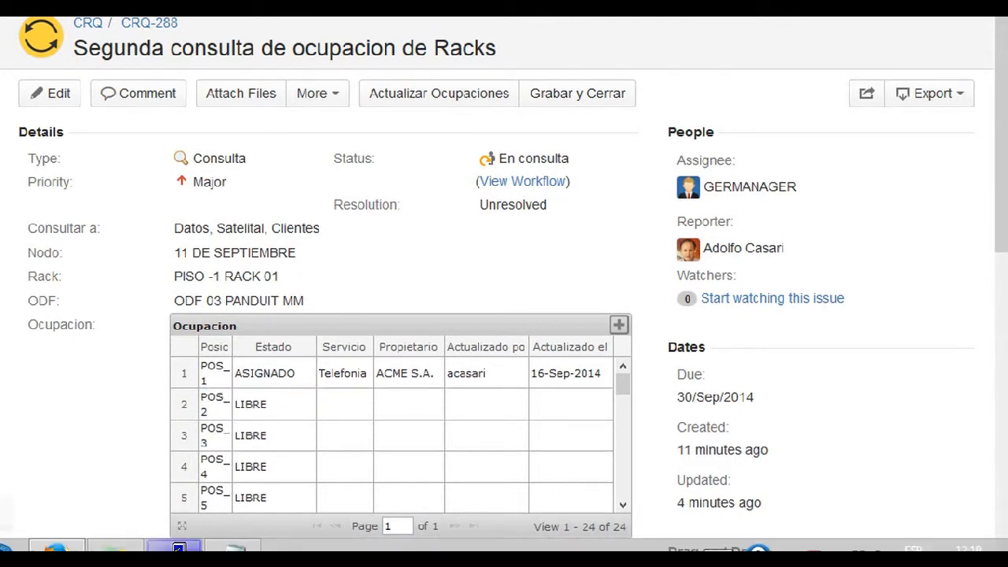
- Switch to the MySQL console and rerun the SW_OCUPACION query for position 1 of ODF 03 PANDUIT MM before closing the issue
{"action": "left_click", "coordinate": [178, 548]}
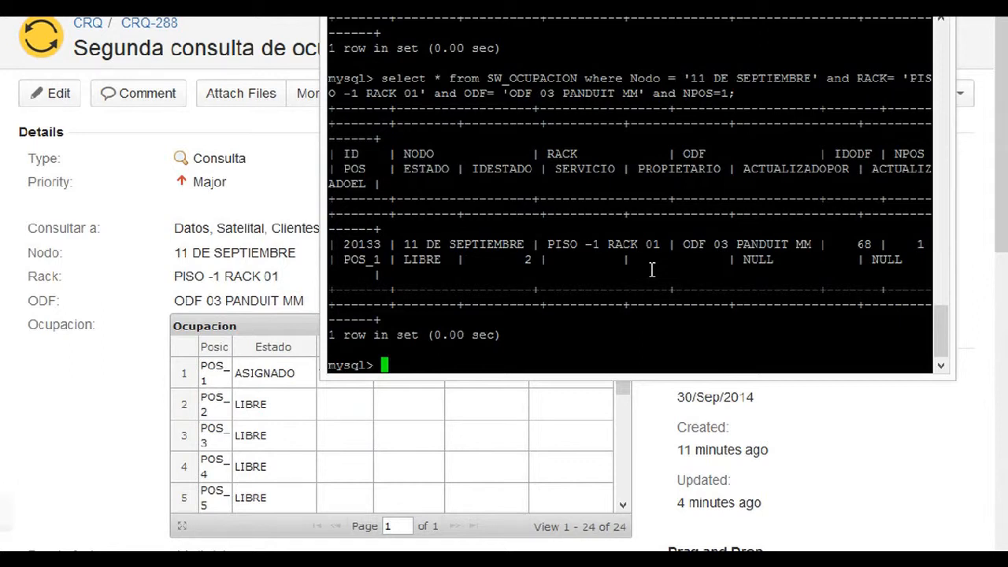
{"action": "key", "text": "Up"}
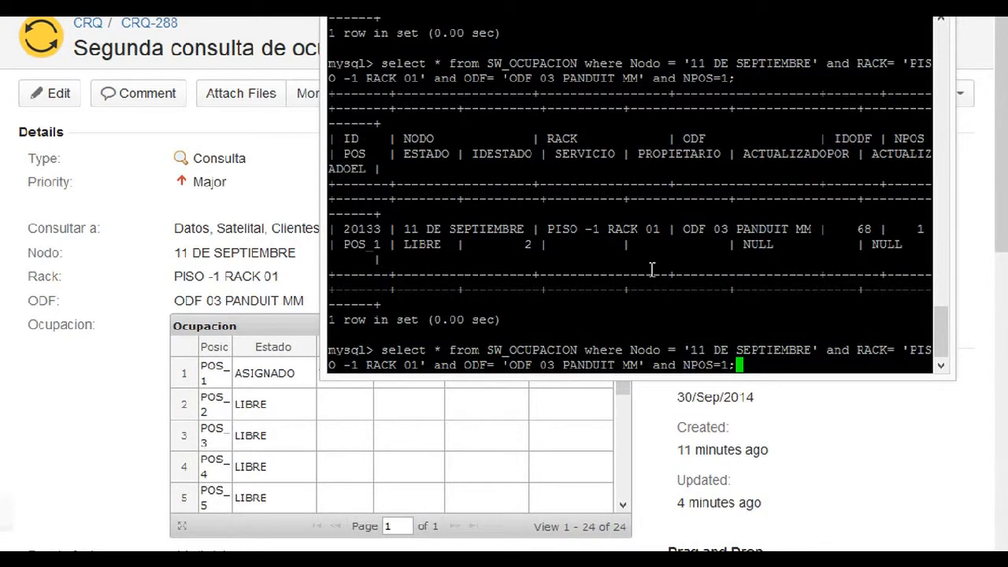
{"action": "key", "text": "Down"}
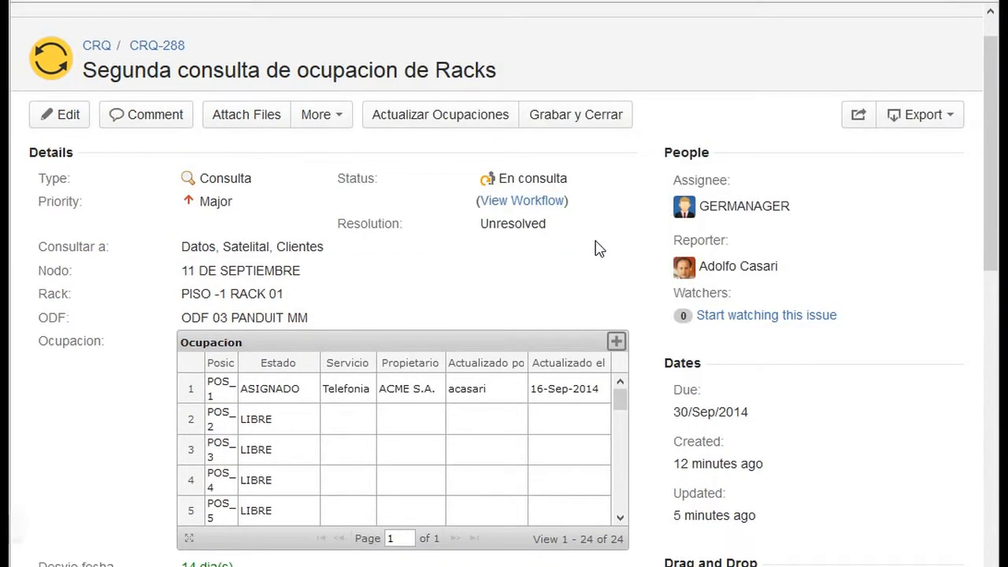
- Close the issue through Grabar y Cerrar with resolution Respondido and the comment "Se actualiza la posicion 1 del rack."
{"action": "left_click", "coordinate": [583, 119]}
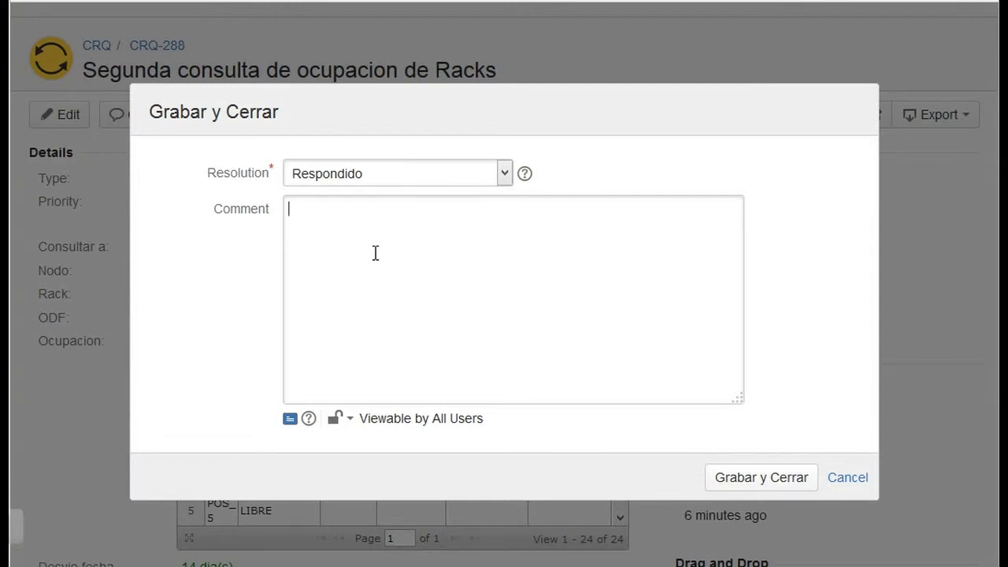
{"action": "type", "text": "Se actualiz"}
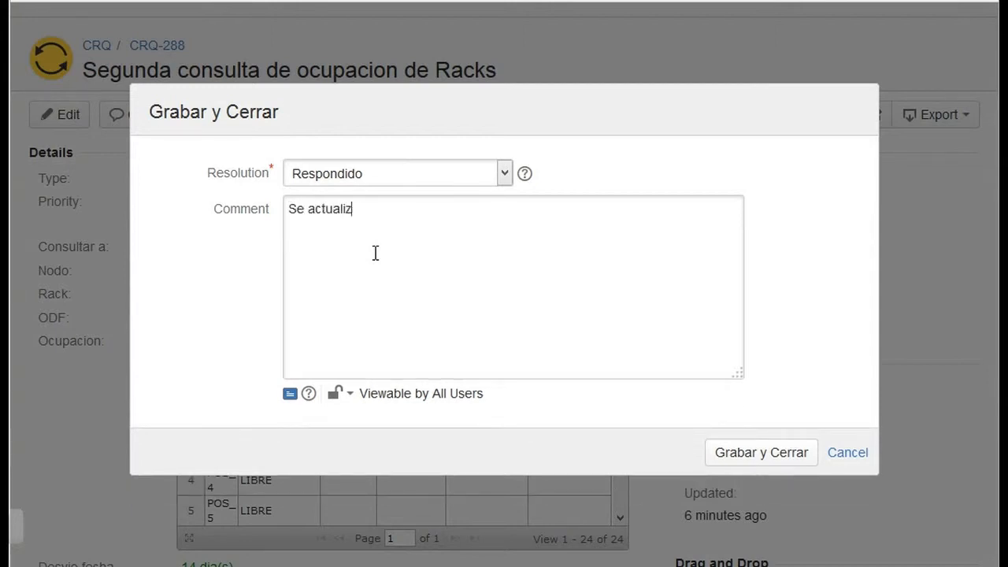
{"action": "type", "text": "a la posicion 1 del rack."}
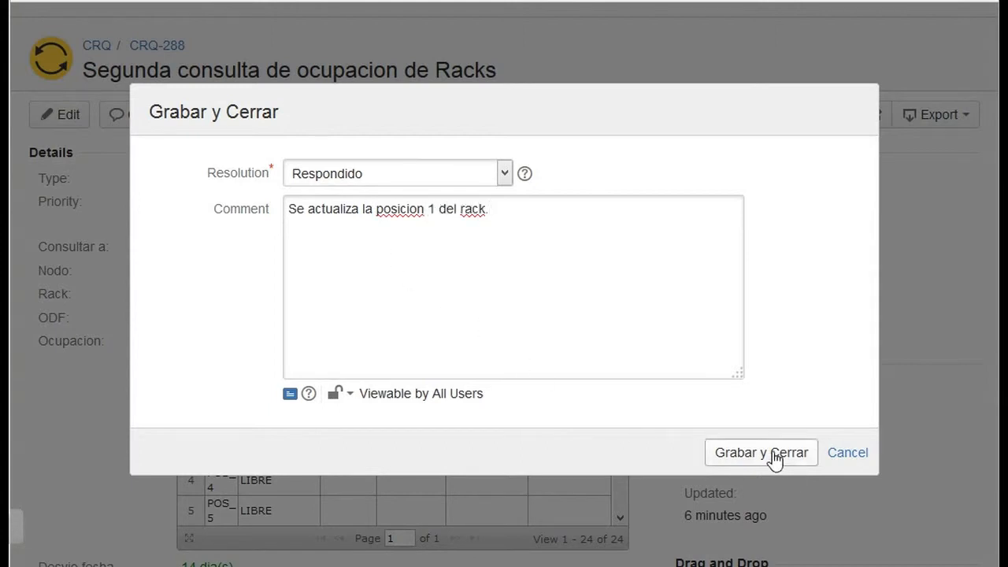
{"action": "left_click", "coordinate": [711, 457]}
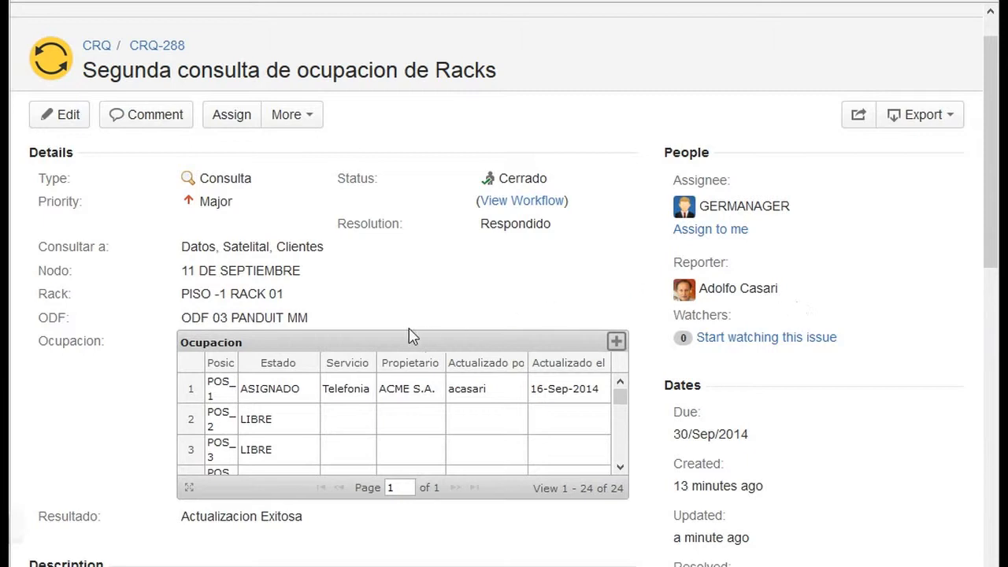
- Repeat the SW_OCUPACION query for NPOS=1 in the MySQL console to check the external database after closing the issue
{"action": "left_click", "coordinate": [186, 561]}
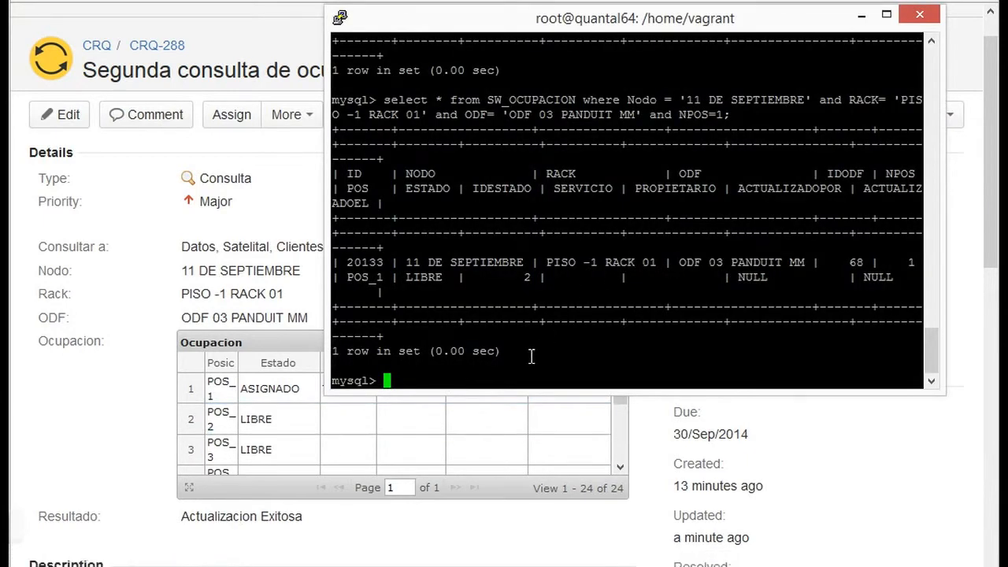
{"action": "key", "text": "Up"}
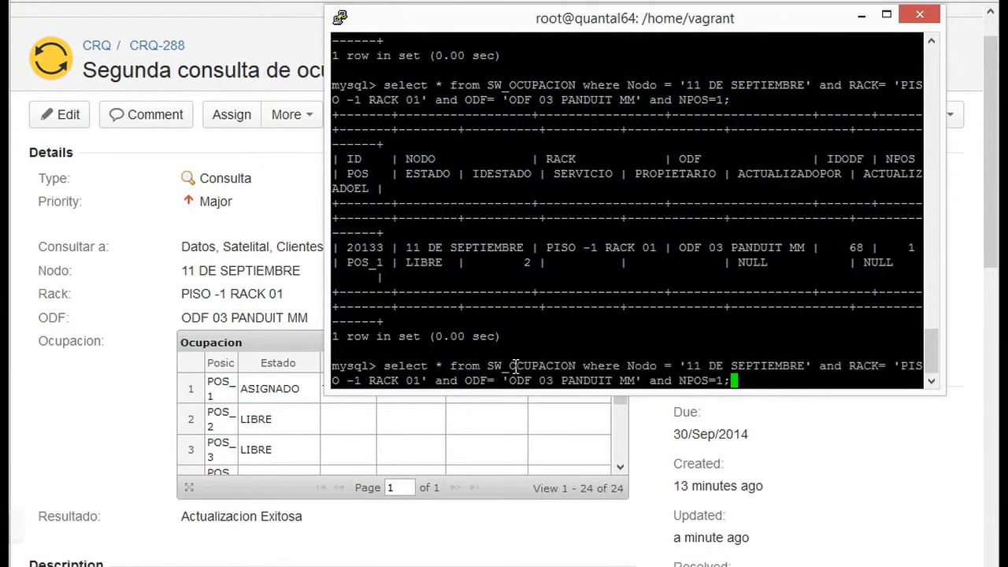
{"action": "key", "text": "Return"}
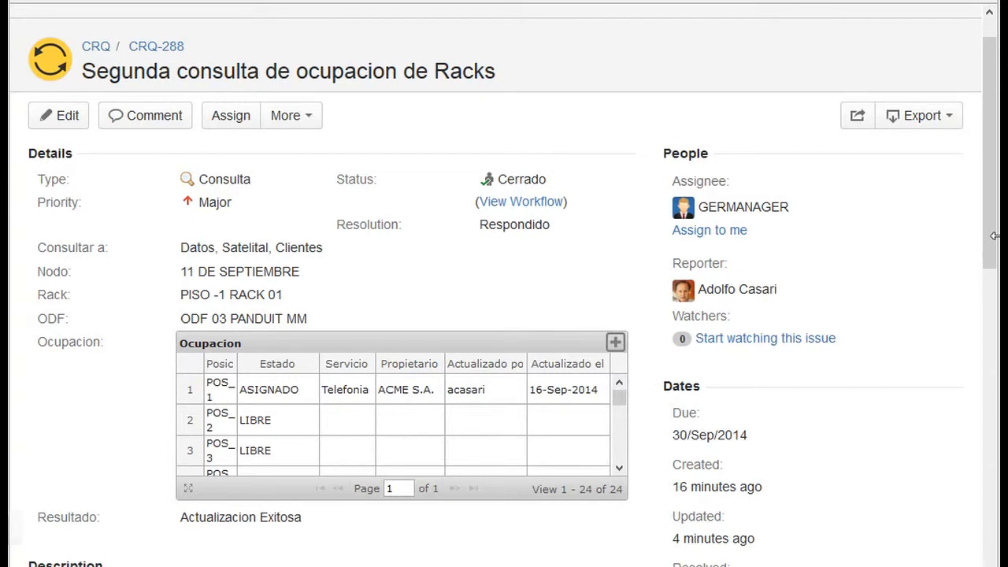
- Review the Resultado field and the details of the closed issue in JIRA
{"action": "left_click_drag", "start_coordinate": [996, 251], "coordinate": [994, 285]}
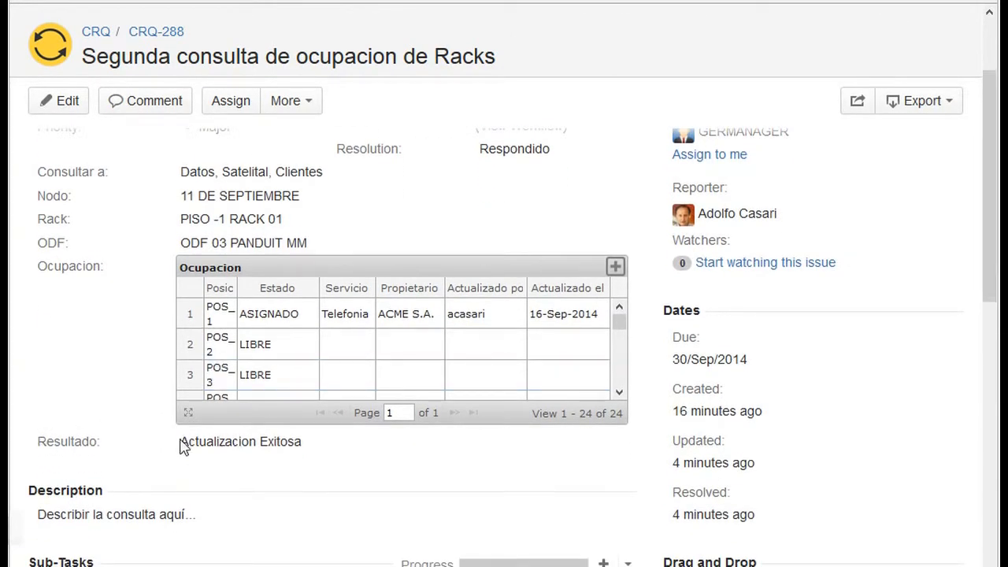
{"action": "left_click_drag", "start_coordinate": [180, 441], "coordinate": [304, 457]}
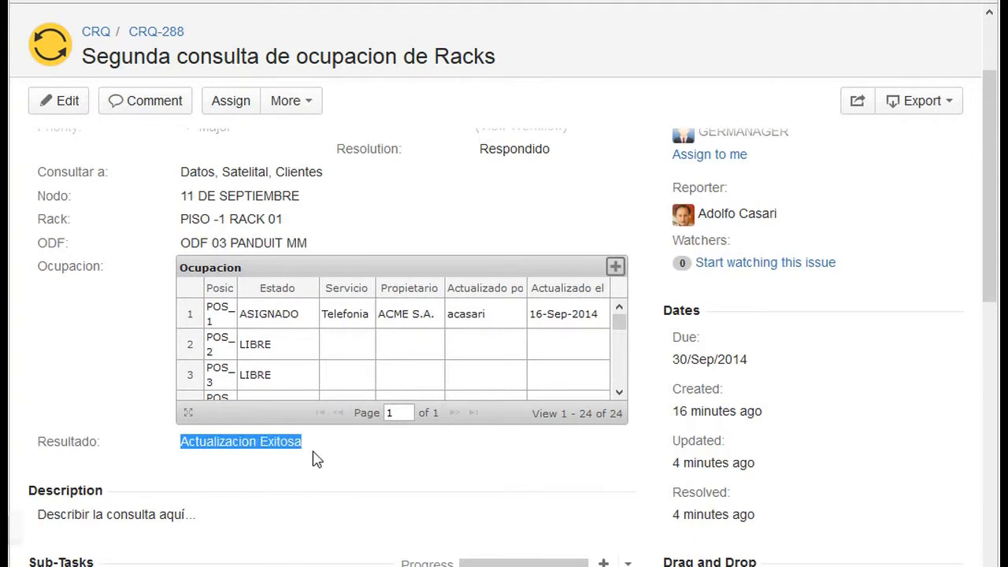
{"action": "left_click", "coordinate": [364, 453]}
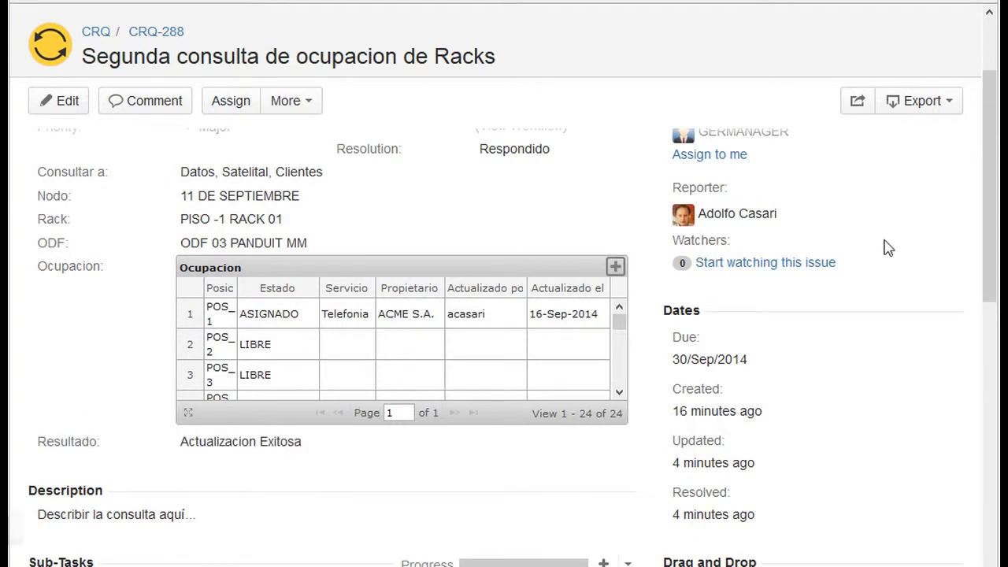
{"action": "left_click_drag", "start_coordinate": [994, 238], "coordinate": [997, 185]}
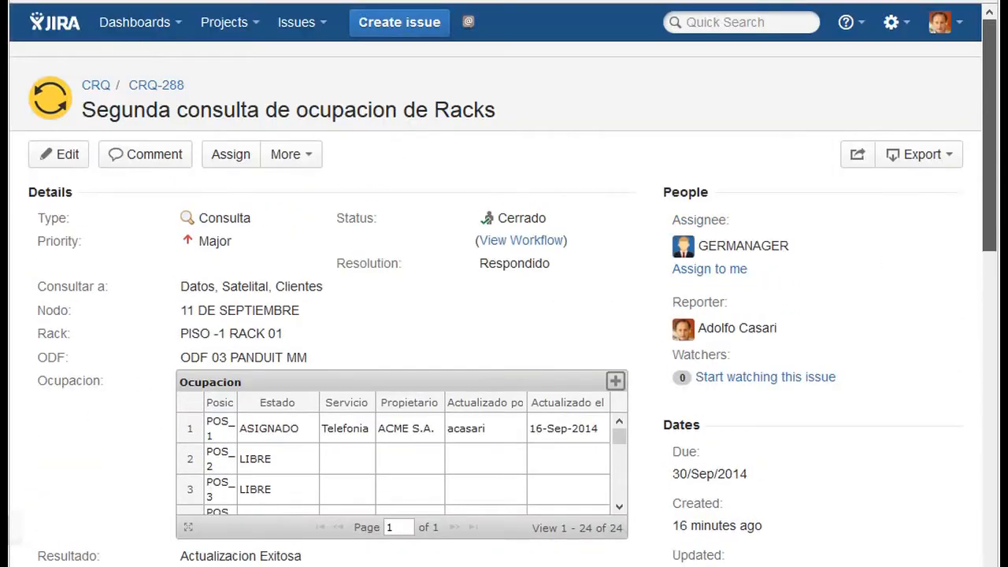
- Look up the occupancy of ODF 03 PANDUIT MM in a new Consulta issue form, and discard the form
{"action": "left_click", "coordinate": [399, 27]}
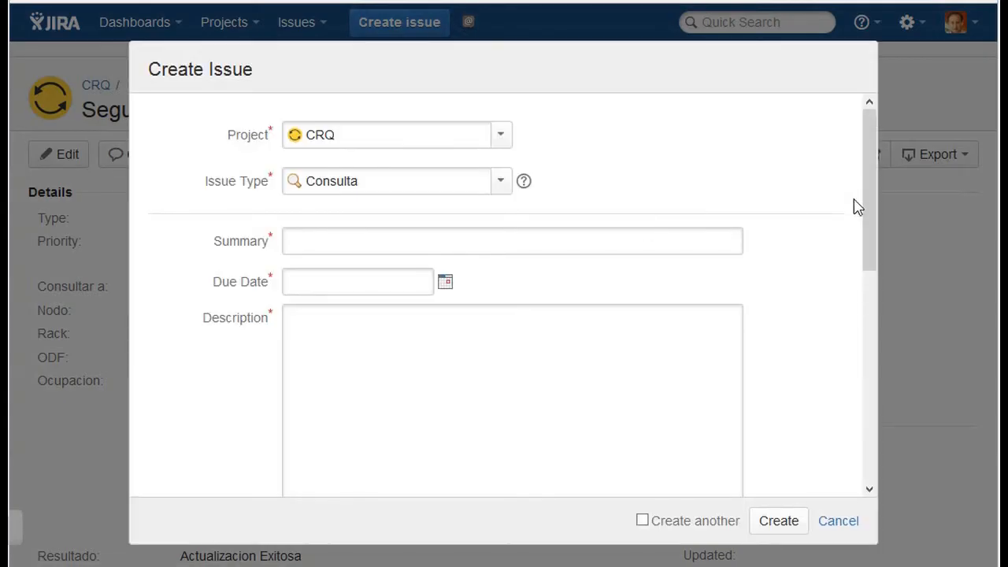
{"action": "left_click_drag", "start_coordinate": [865, 195], "coordinate": [877, 386]}
{"action": "left_click", "coordinate": [734, 345]}
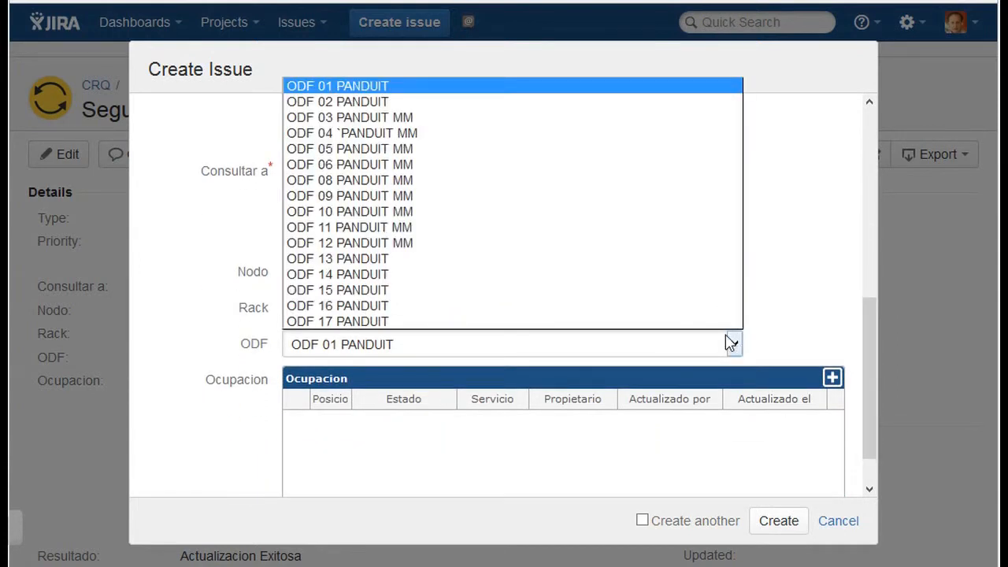
{"action": "left_click", "coordinate": [462, 118]}
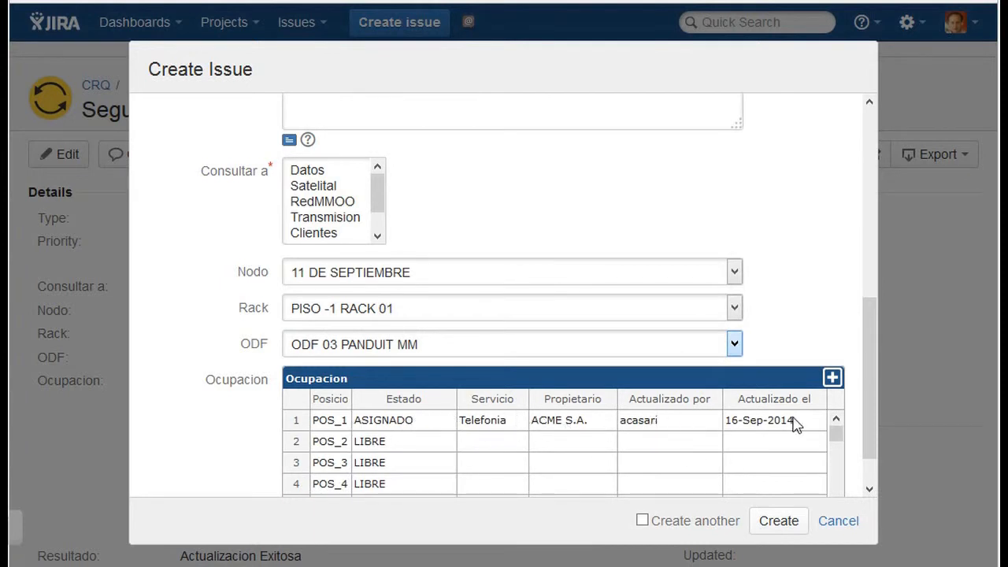
{"action": "left_click", "coordinate": [862, 525]}
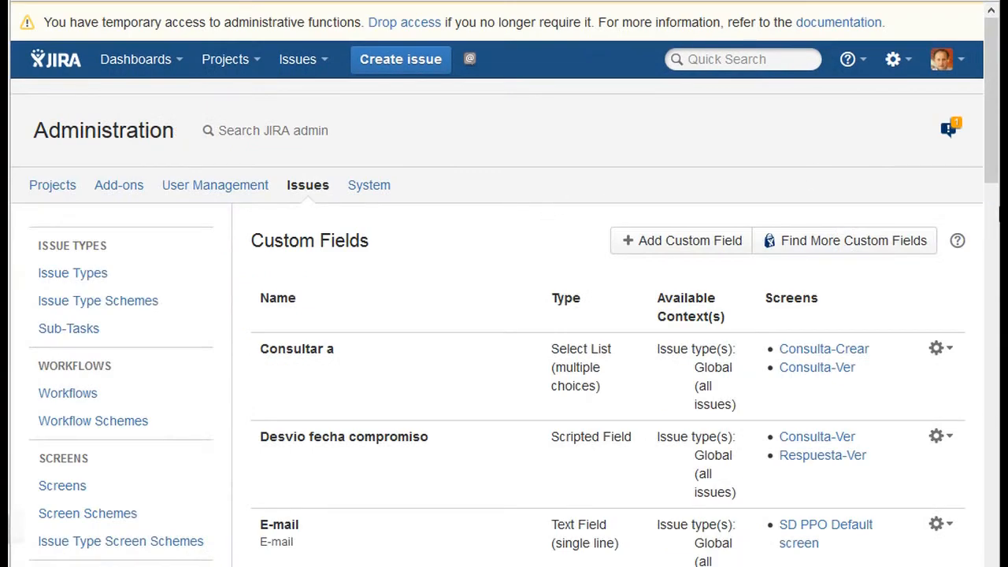
- Find the Ocupacion custom field in the administration and open its default value configuration
{"action": "scroll", "coordinate": [983, 236], "scroll_direction": "down", "scroll_amount": 3}
{"action": "scroll", "coordinate": [983, 237], "scroll_direction": "down", "scroll_amount": 6}
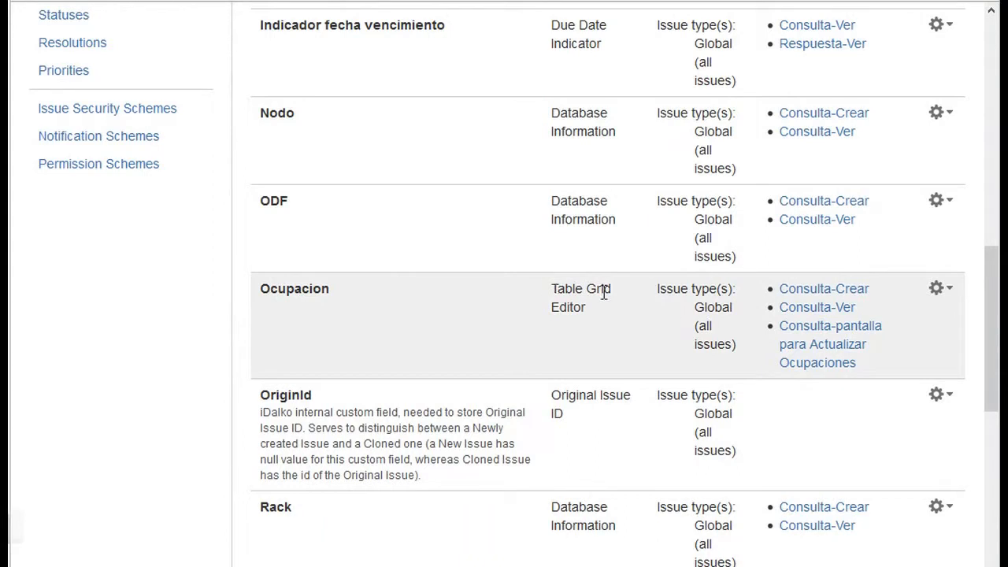
{"action": "left_click", "coordinate": [939, 290]}
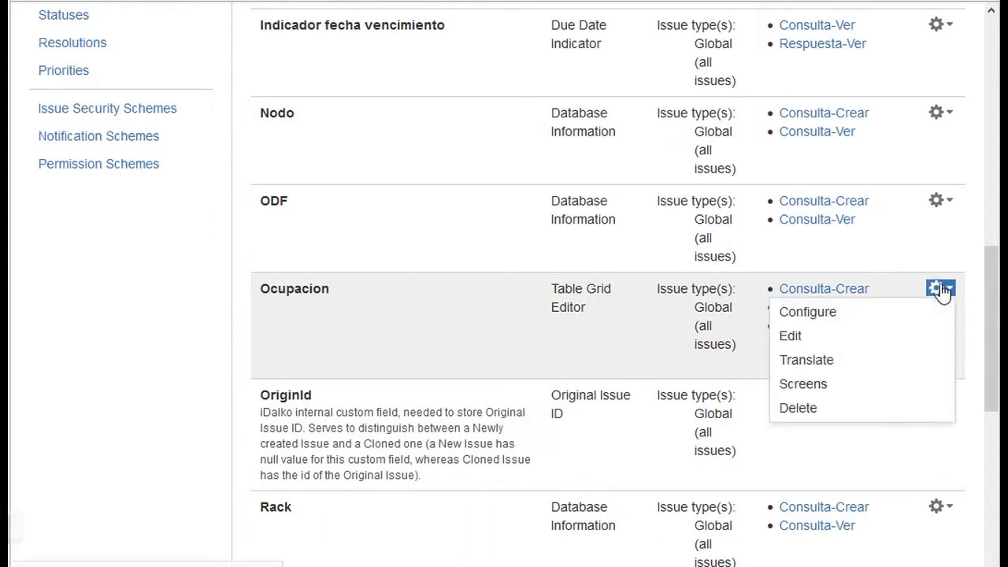
{"action": "left_click", "coordinate": [885, 314]}
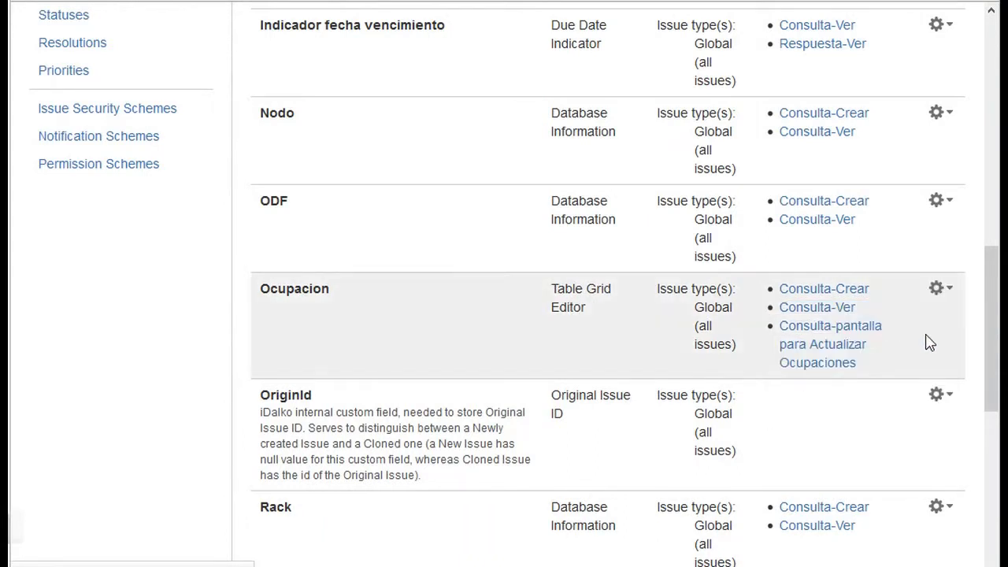
{"action": "scroll", "coordinate": [984, 316], "scroll_direction": "down", "scroll_amount": 3}
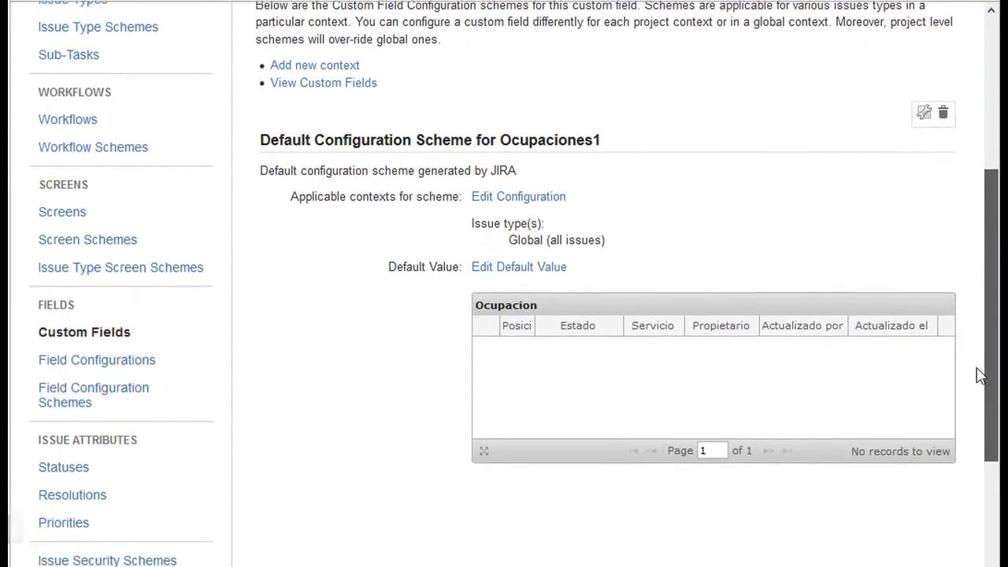
{"action": "left_click", "coordinate": [532, 268]}
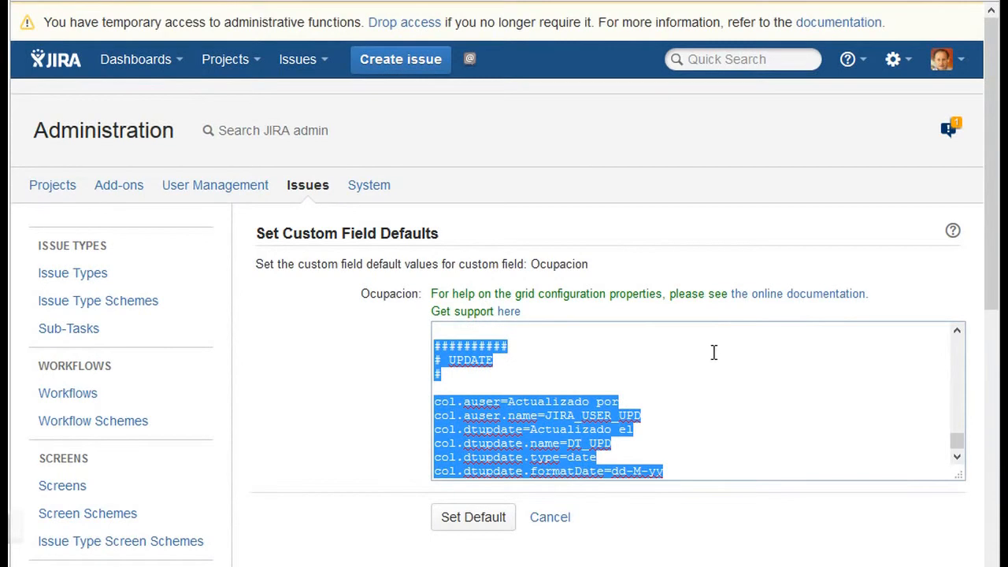
- Examine the main grid parameters, SQL query, query columns and query parameters in the Ocupacion field's configuration
{"action": "left_click", "coordinate": [713, 354]}
{"action": "left_click_drag", "start_coordinate": [958, 443], "coordinate": [959, 338]}
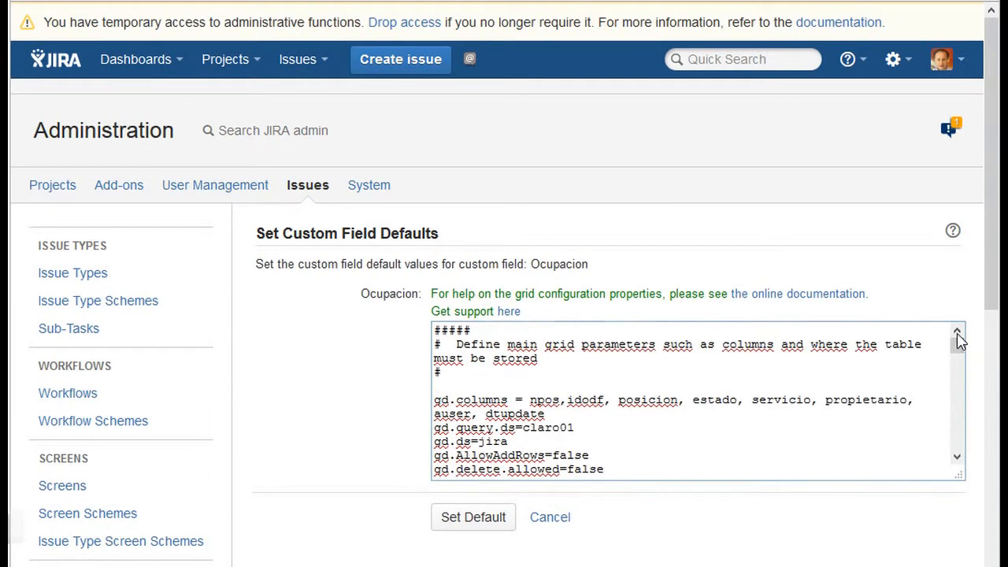
{"action": "left_click", "coordinate": [465, 345]}
{"action": "key", "text": "Down"}
{"action": "key", "text": "Down"}
{"action": "key", "text": "Down"}
{"action": "key", "text": "Down"}
{"action": "key", "text": "Down"}
{"action": "key", "text": "Down"}
{"action": "key", "text": "Down"}
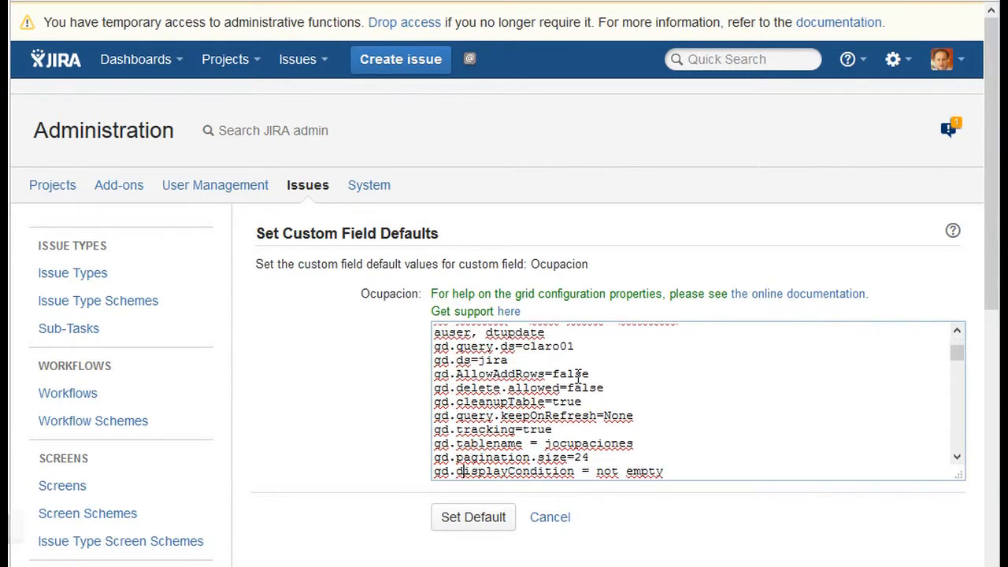
{"action": "key", "text": "Down"}
{"action": "key", "text": "Down"}
{"action": "key", "text": "Down"}
{"action": "key", "text": "Down"}
{"action": "key", "text": "Down"}
{"action": "key", "text": "Down"}
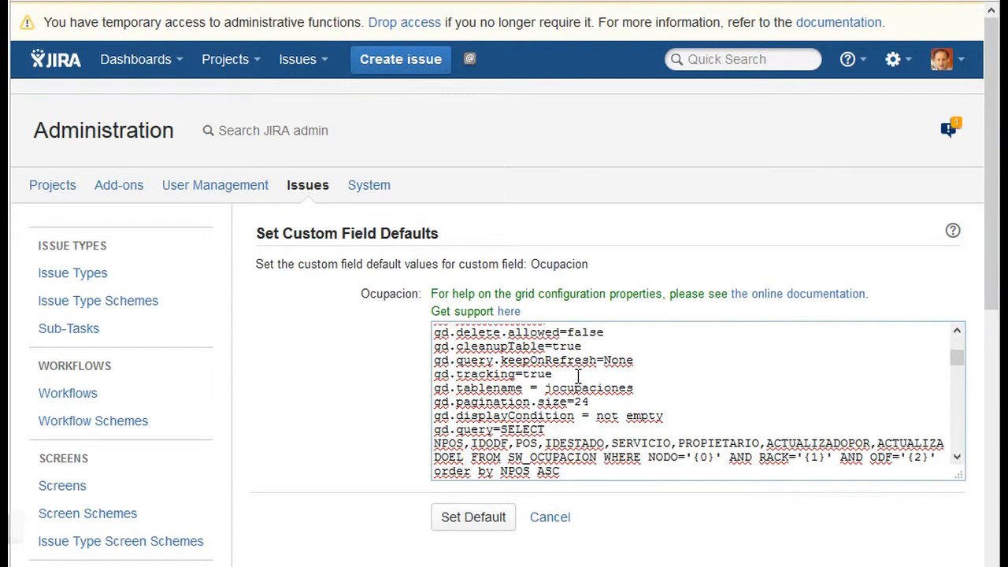
{"action": "key", "text": "Down"}
{"action": "type", "text": "gd.query.parameters=customfield:10300,customfield:10401,customfield:10402"}
{"action": "key", "text": "Return"}
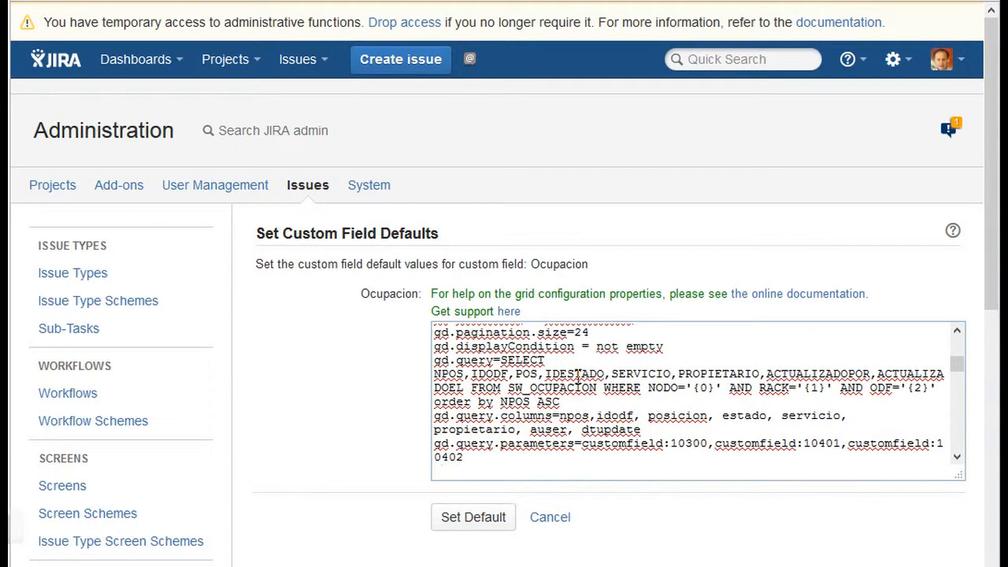
{"action": "key", "text": "Down"}
{"action": "key", "text": "Down"}
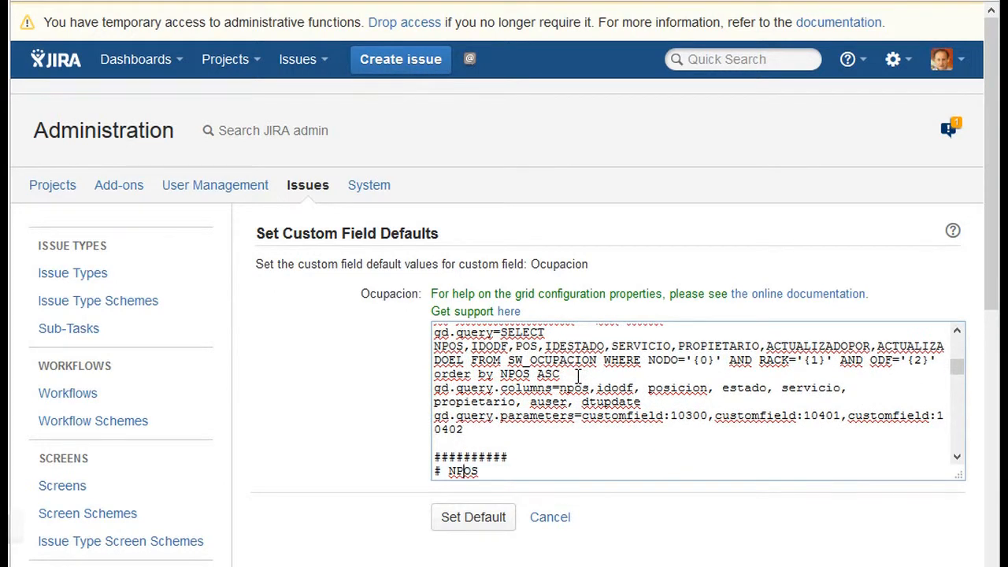
- Examine the column definitions for NPOS, IDODF, Posicion, Estado, Servicio and Propietario in the Ocupacion field's grid configuration
{"action": "key", "text": "Down"}
{"action": "key", "text": "Down"}
{"action": "key", "text": "Down"}
{"action": "key", "text": "Down"}
{"action": "key", "text": "Down"}
{"action": "key", "text": "Down"}
{"action": "key", "text": "Down"}
{"action": "key", "text": "Down"}
{"action": "key", "text": "Down"}
{"action": "key", "text": "Down"}
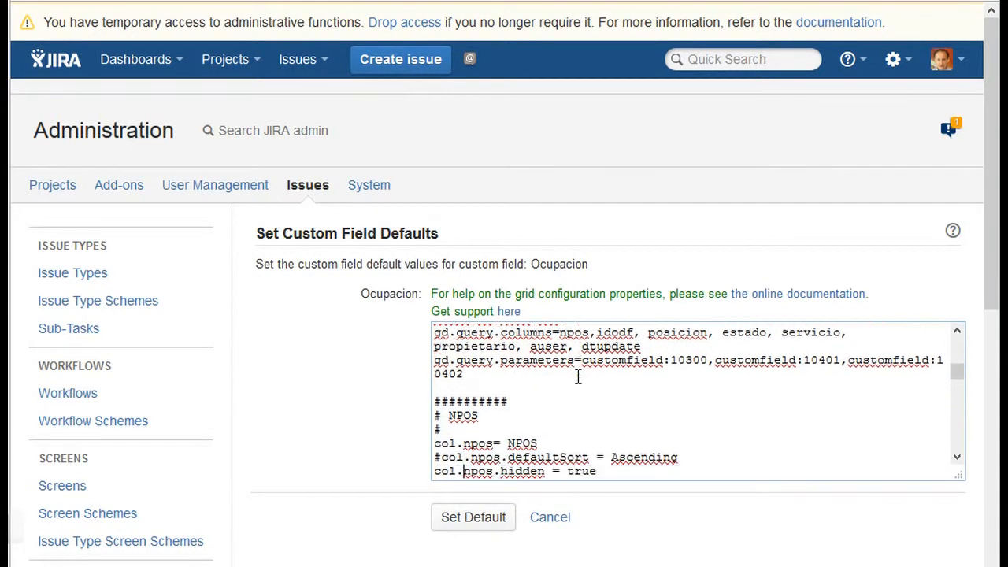
{"action": "key", "text": "Down"}
{"action": "key", "text": "Down"}
{"action": "key", "text": "Down"}
{"action": "key", "text": "Down"}
{"action": "key", "text": "Down"}
{"action": "key", "text": "Down"}
{"action": "key", "text": "Down"}
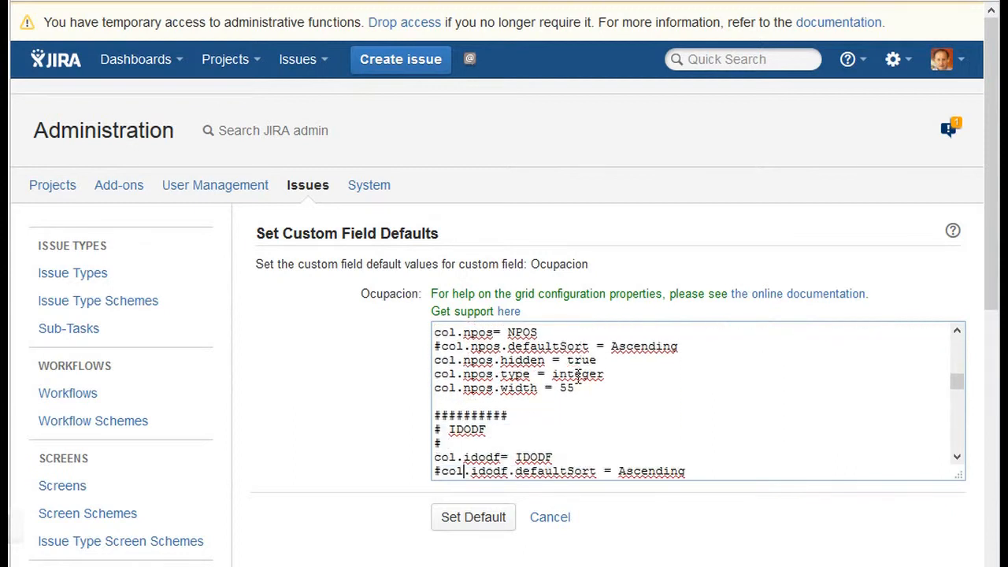
{"action": "key", "text": "Down"}
{"action": "key", "text": "Down"}
{"action": "key", "text": "Down"}
{"action": "key", "text": "Down"}
{"action": "key", "text": "Down"}
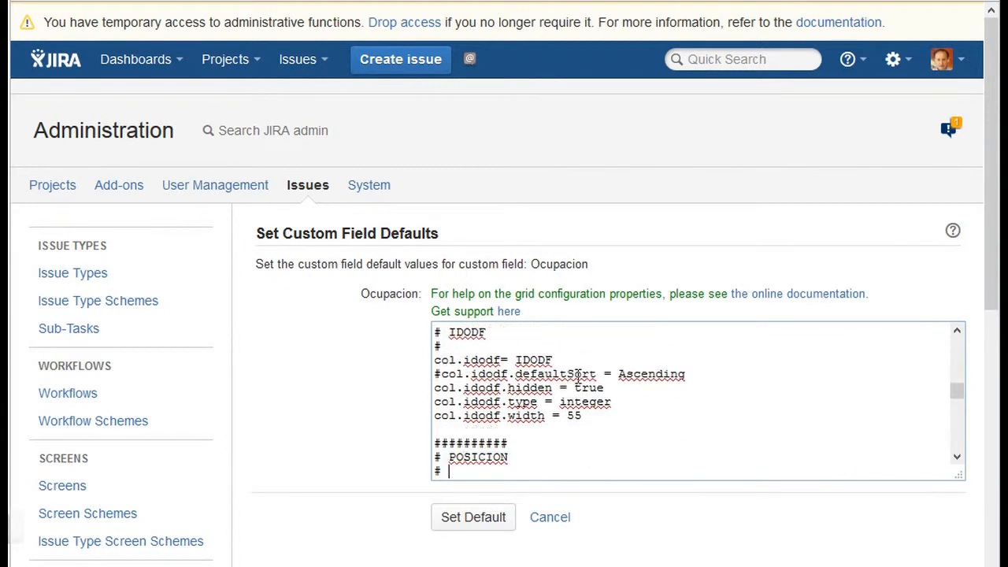
{"action": "key", "text": "Down"}
{"action": "key", "text": "Down"}
{"action": "key", "text": "Down"}
{"action": "key", "text": "Down"}
{"action": "key", "text": "Down"}
{"action": "key", "text": "Down"}
{"action": "key", "text": "Down"}
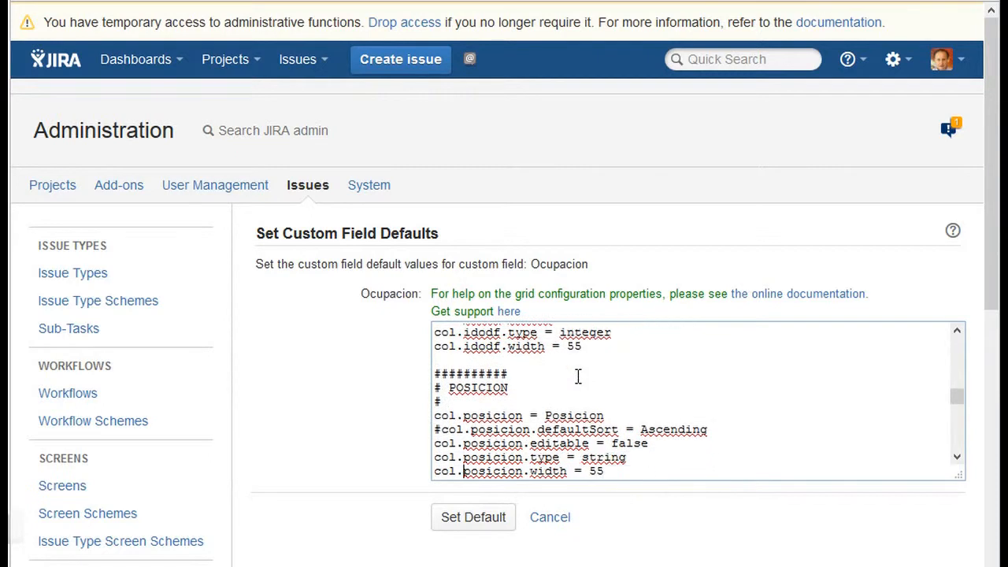
{"action": "key", "text": "Down"}
{"action": "key", "text": "Down"}
{"action": "key", "text": "Down"}
{"action": "key", "text": "Down"}
{"action": "key", "text": "Down"}
{"action": "key", "text": "Down"}
{"action": "key", "text": "Down"}
{"action": "key", "text": "Down"}
{"action": "key", "text": "Down"}
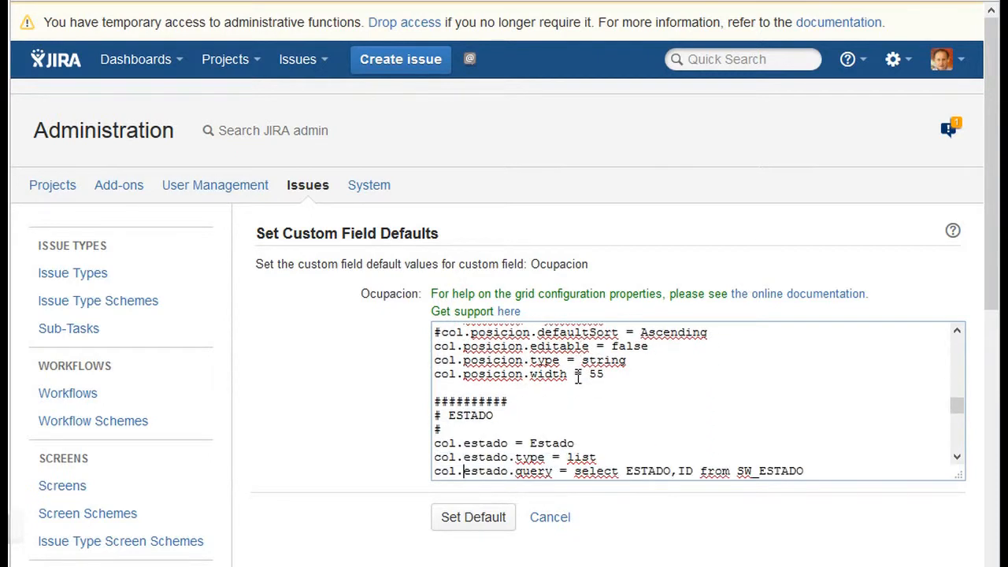
{"action": "key", "text": "Down"}
{"action": "key", "text": "Down"}
{"action": "key", "text": "Down"}
{"action": "key", "text": "Down"}
{"action": "key", "text": "Down"}
{"action": "key", "text": "Down"}
{"action": "key", "text": "Down"}
{"action": "key", "text": "Down"}
{"action": "key", "text": "Down"}
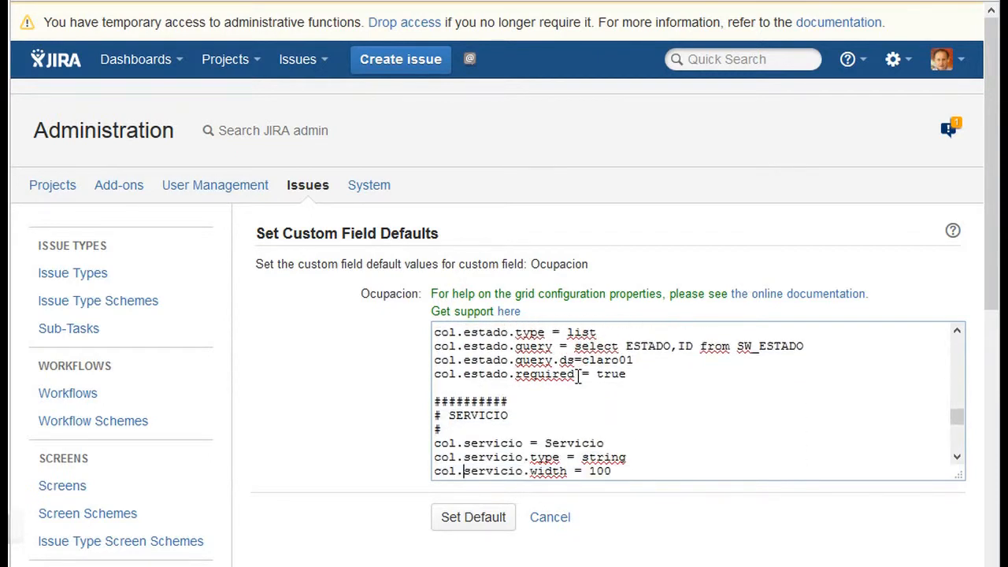
{"action": "key", "text": "Down"}
{"action": "key", "text": "Down"}
{"action": "key", "text": "Down"}
{"action": "key", "text": "Down"}
{"action": "key", "text": "Down"}
{"action": "key", "text": "Down"}
{"action": "key", "text": "Down"}
{"action": "key", "text": "Down"}
{"action": "key", "text": "Down"}
{"action": "key", "text": "Down"}
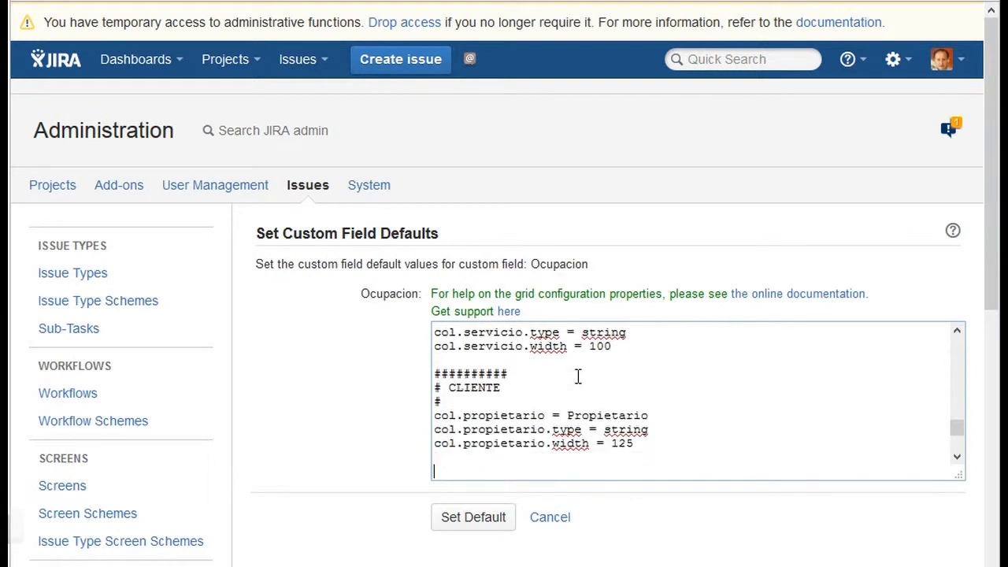
{"action": "key", "text": "Down"}
{"action": "key", "text": "Down"}
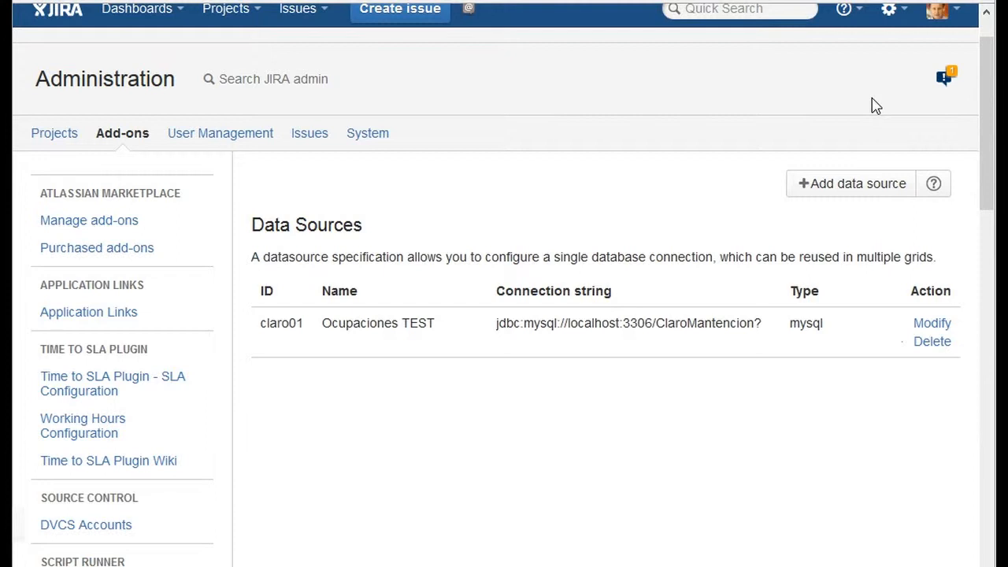
- Open the form for adding a data source and review its database type options and connection fields
{"action": "left_click", "coordinate": [846, 189]}
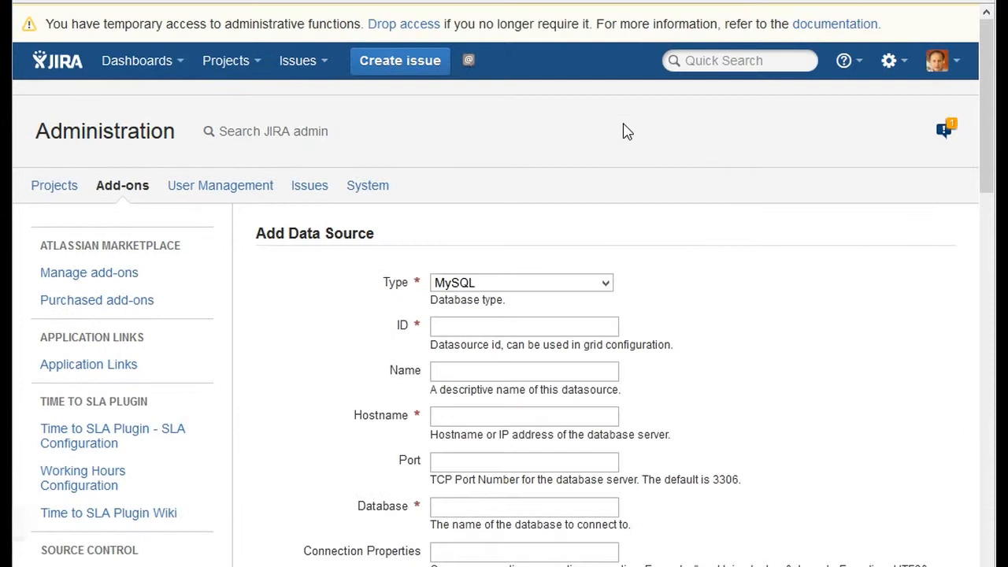
{"action": "left_click_drag", "start_coordinate": [989, 126], "coordinate": [988, 190]}
{"action": "left_click", "coordinate": [605, 95]}
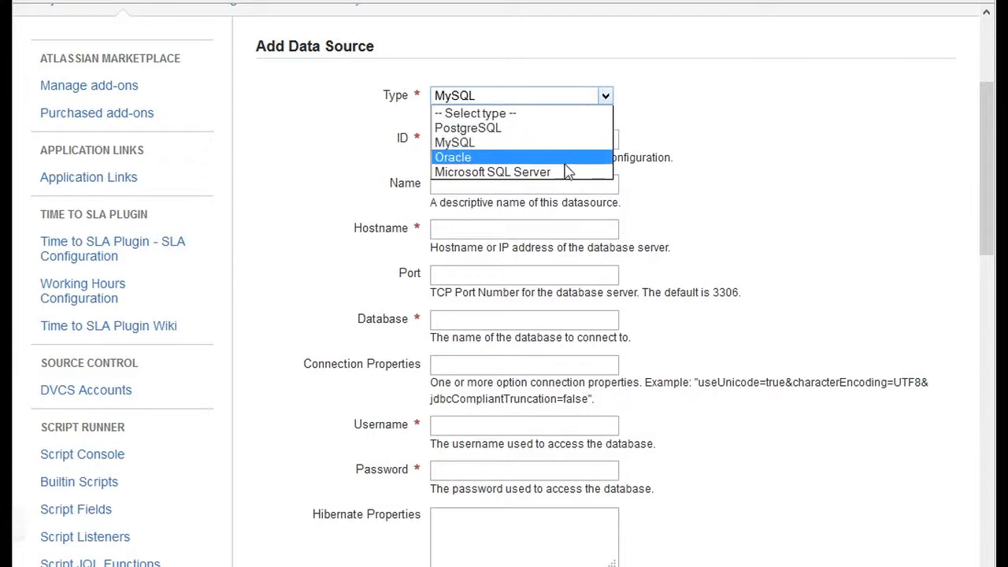
{"action": "left_click", "coordinate": [796, 187]}
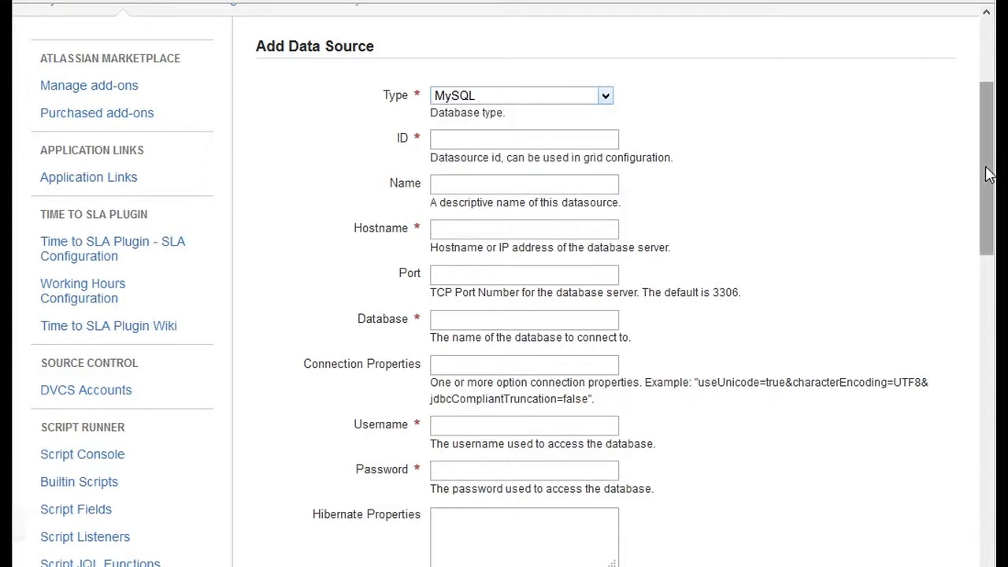
{"action": "left_click_drag", "start_coordinate": [985, 170], "coordinate": [983, 199]}
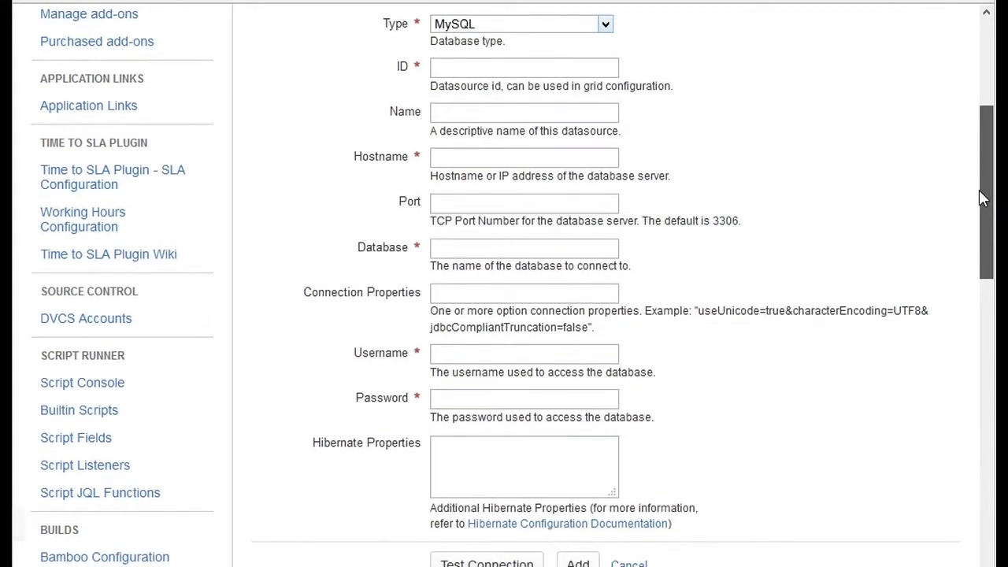
{"action": "left_click_drag", "start_coordinate": [983, 199], "coordinate": [985, 178]}
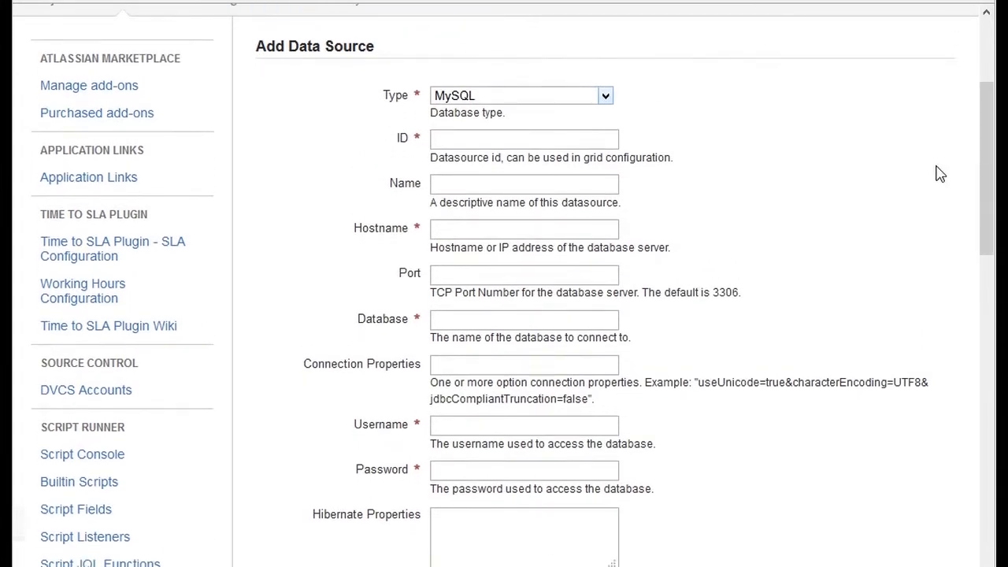